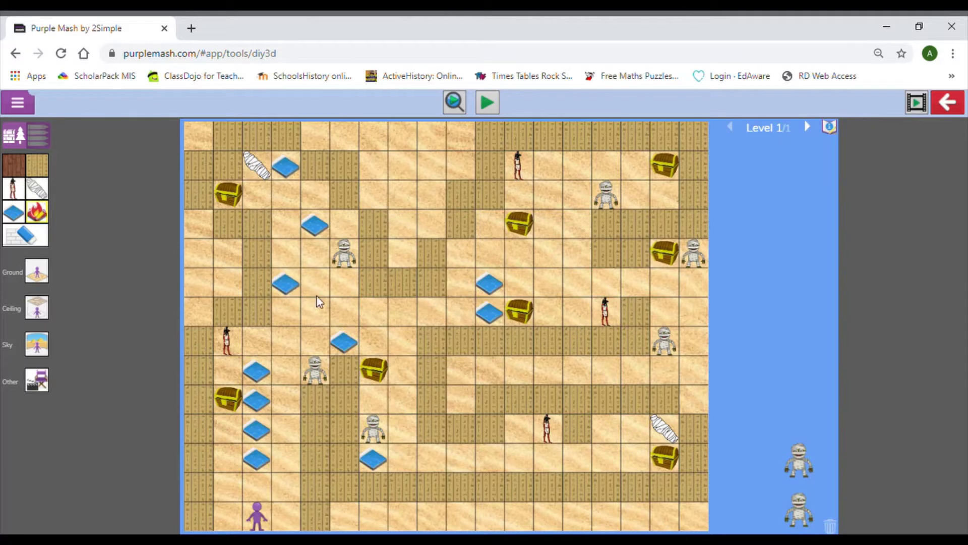
Playtest level 1 of Relic Hunter from its start screen, walk forward and turn through the maze, and exit the game
click(494, 105)
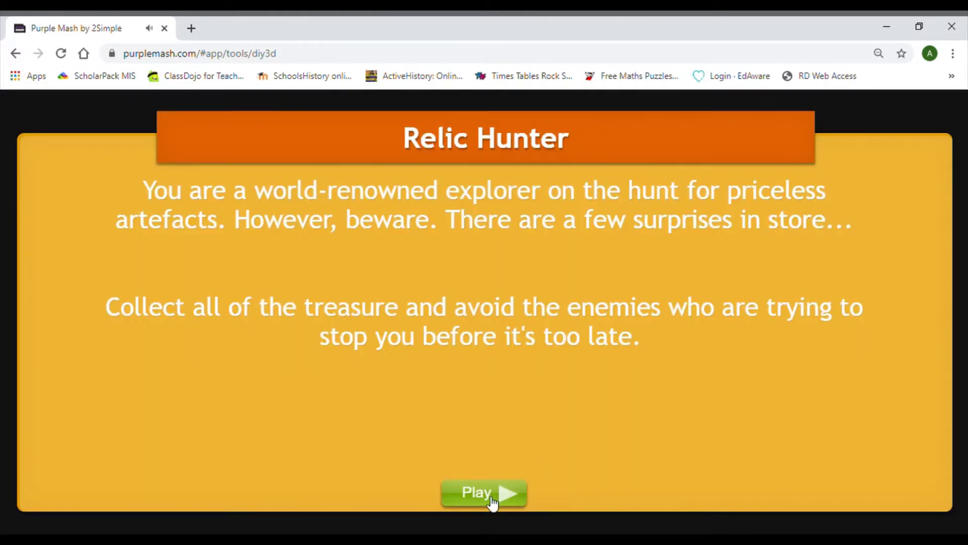
click(487, 494)
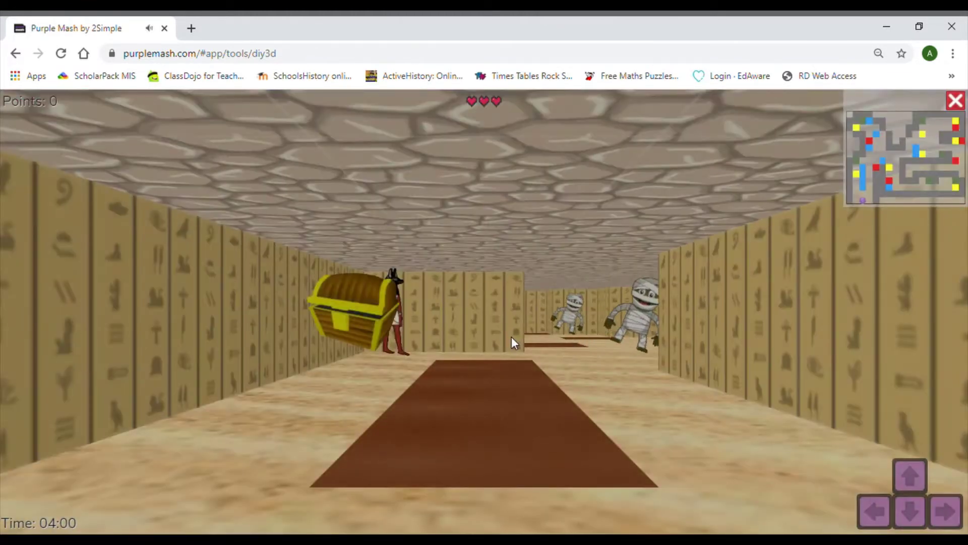
key(Up)
key(Right)
key(Left)
key(Up)
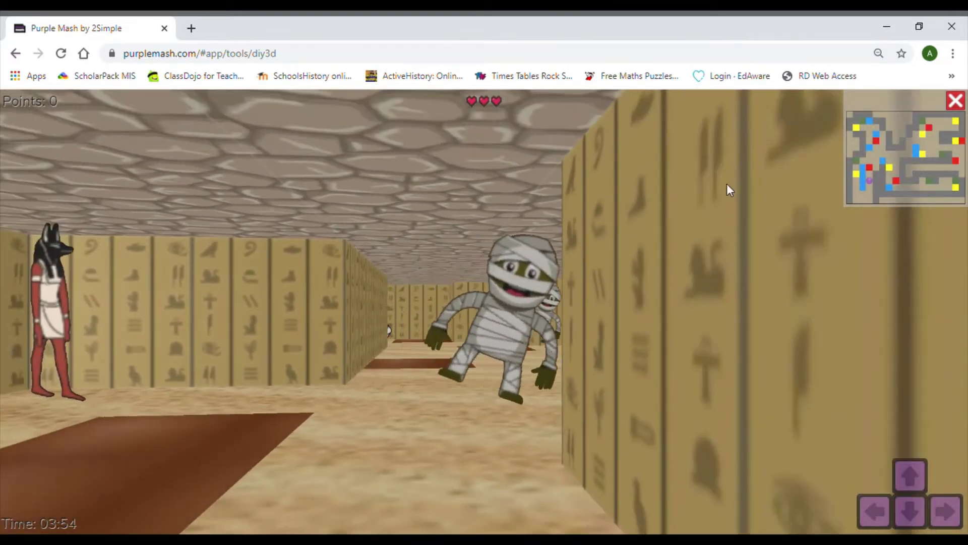
click(955, 101)
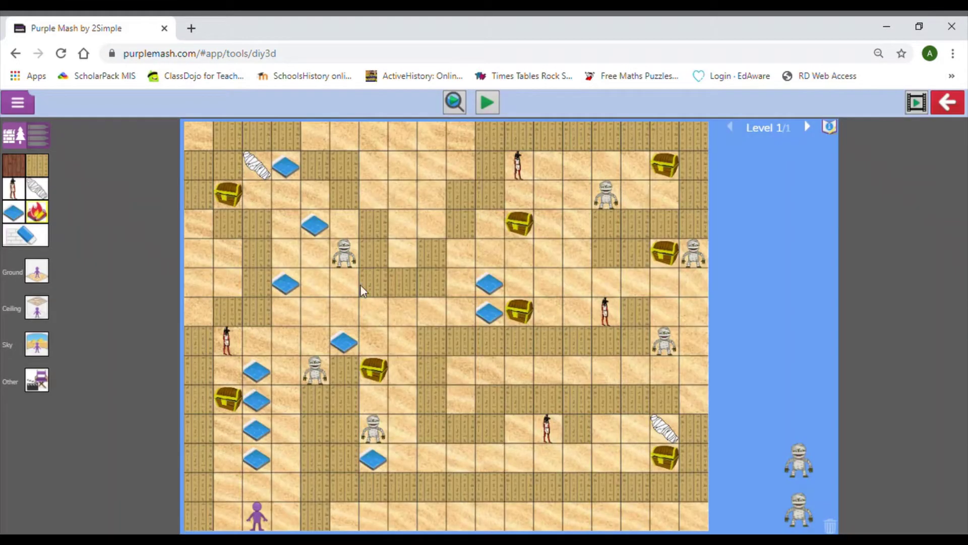
Set level 1's background music to the Egypt sound, keeping the looping option enabled
click(37, 380)
click(467, 366)
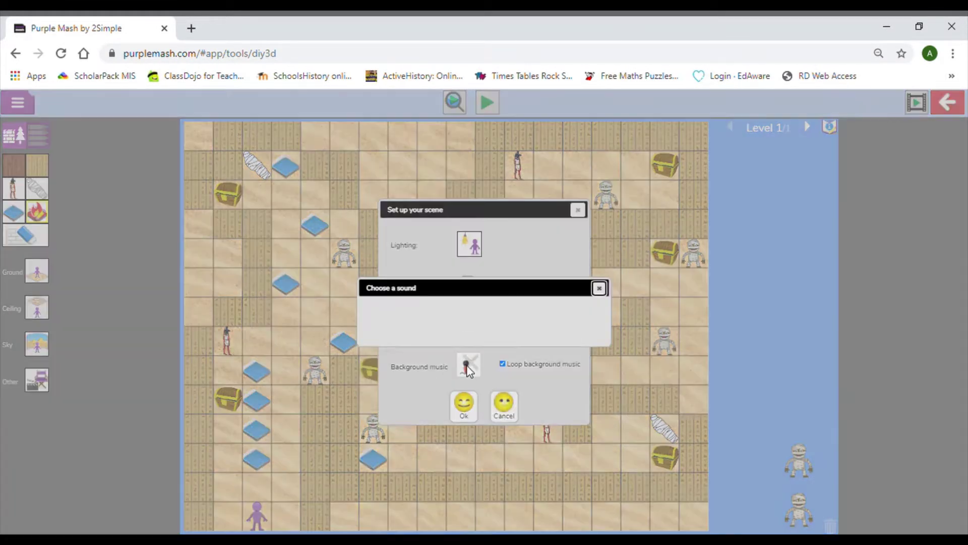
click(540, 317)
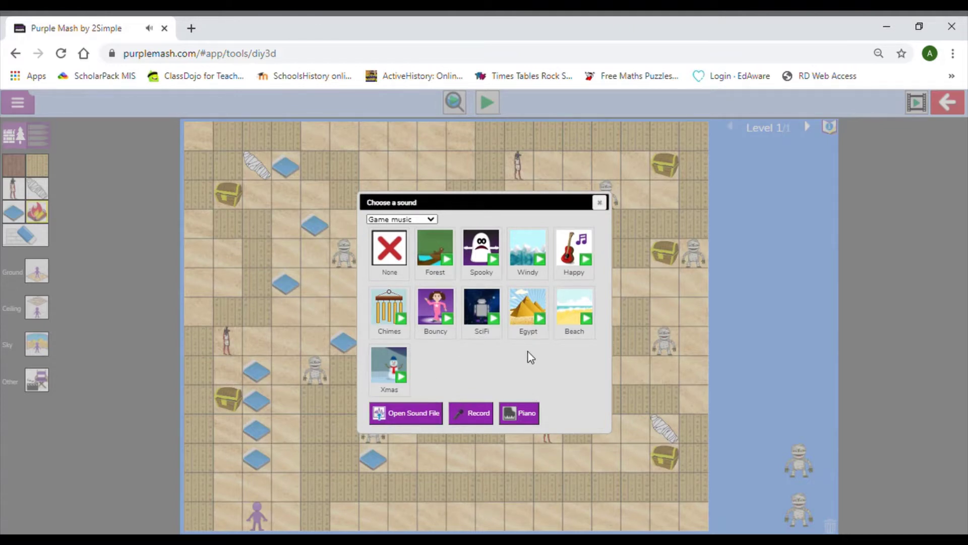
click(526, 333)
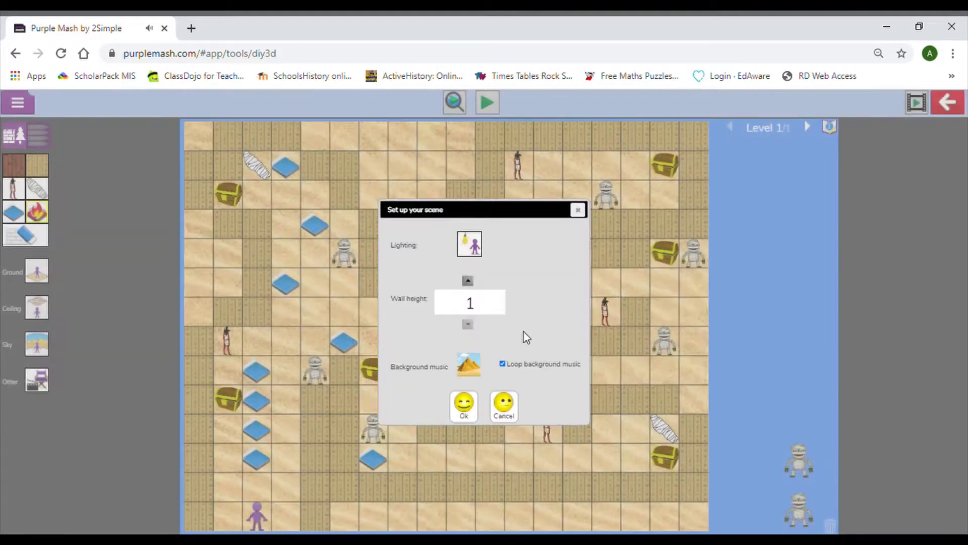
click(459, 414)
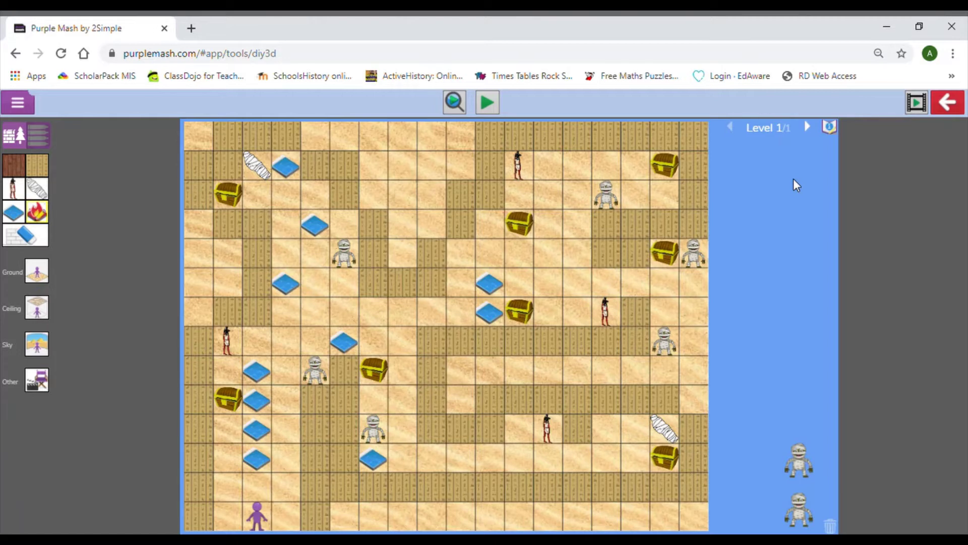
Add a second level, compare it with level 1, and return to the blank level 2
click(807, 128)
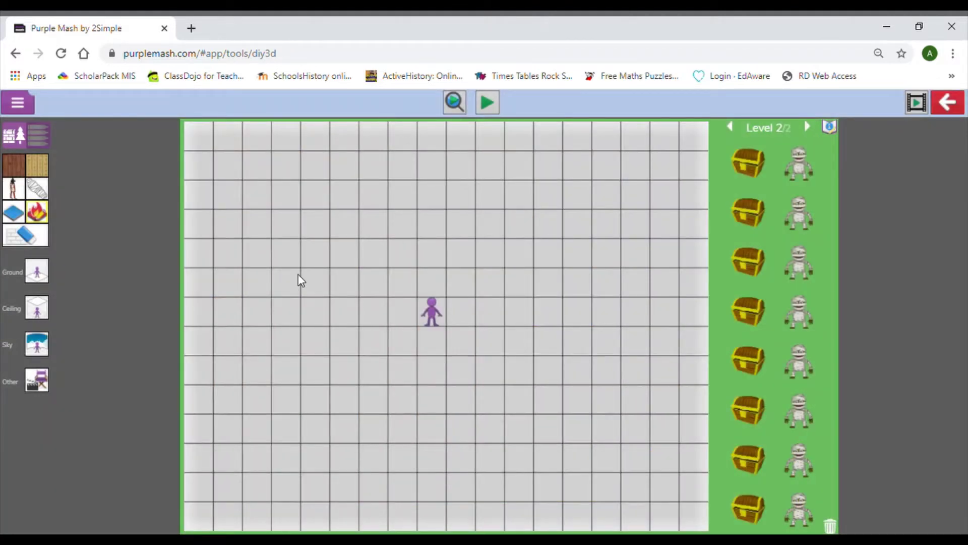
click(730, 128)
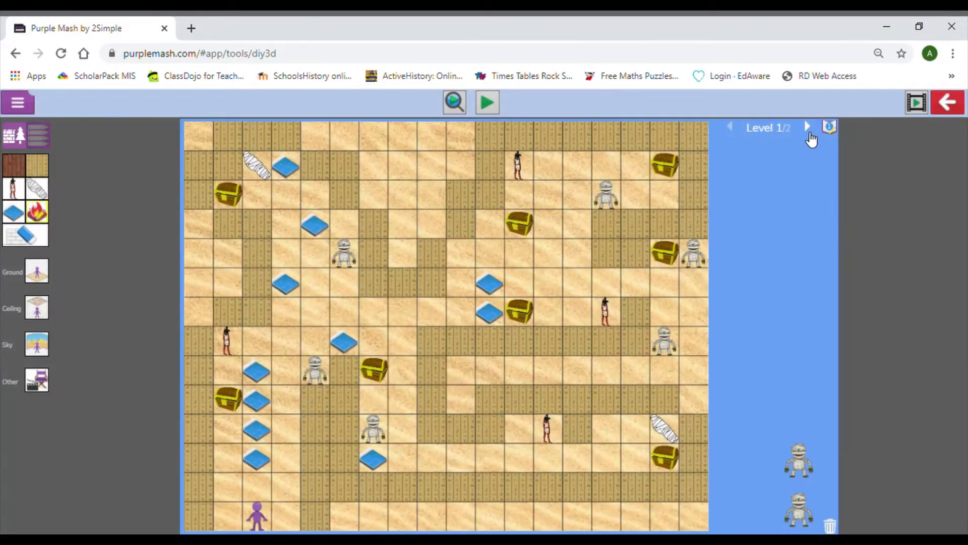
click(806, 129)
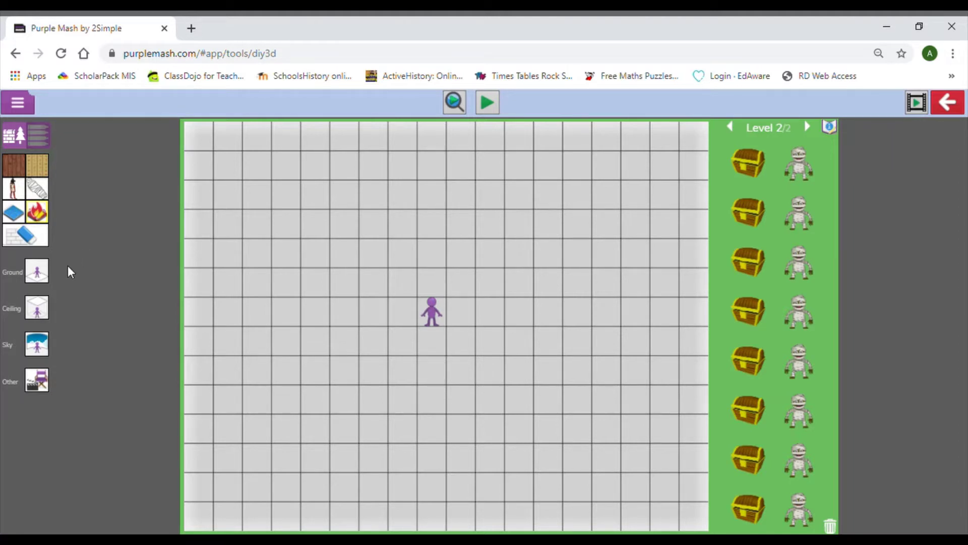
Set level 2's sky to the underwater shipwreck background and preview the level
click(41, 352)
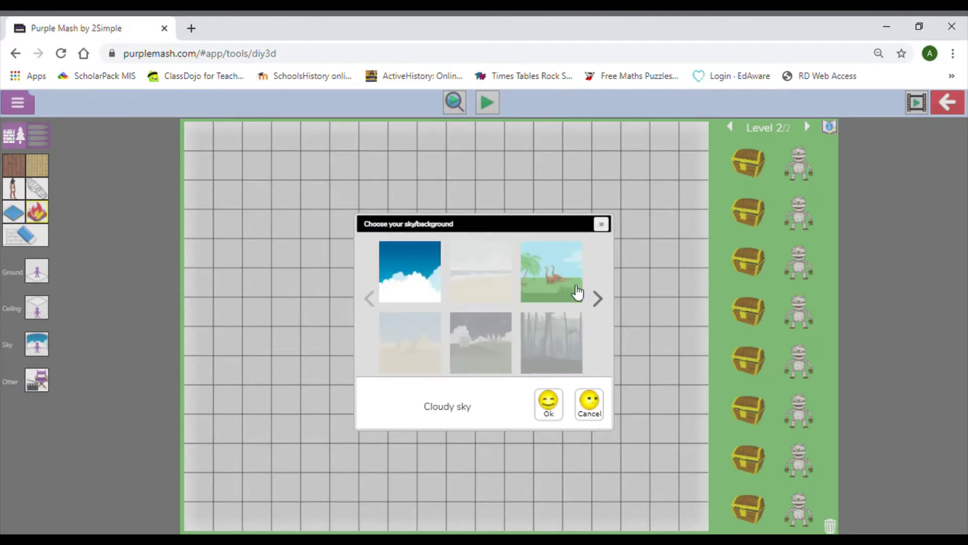
click(600, 302)
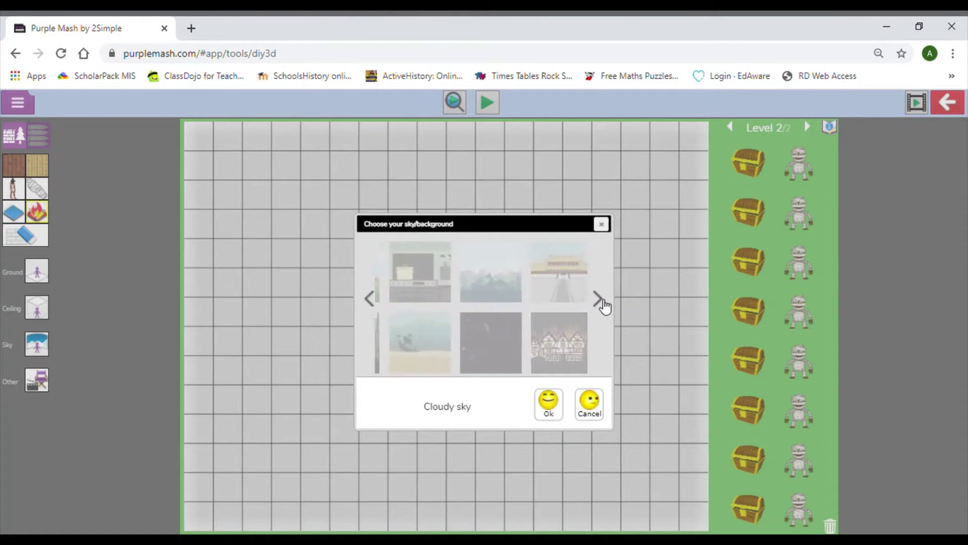
click(414, 334)
click(549, 404)
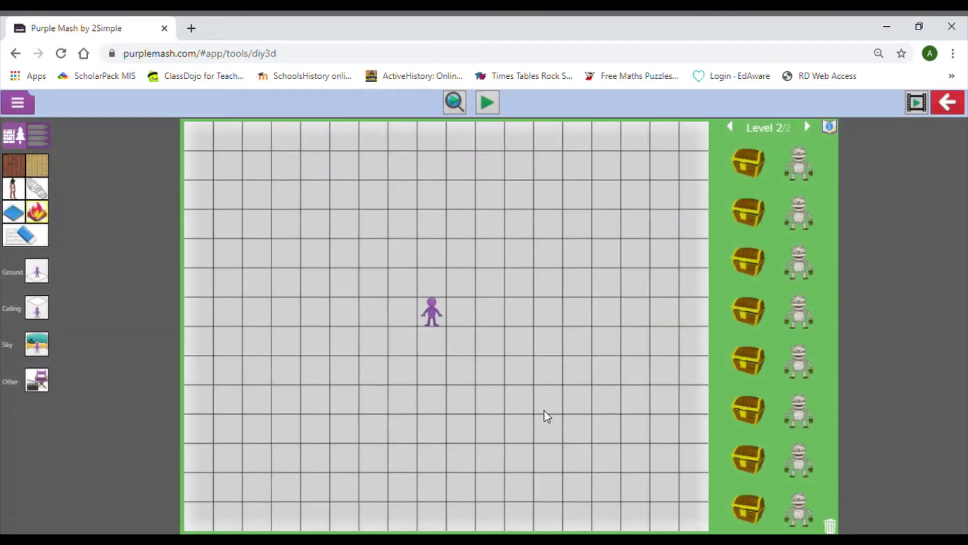
click(461, 104)
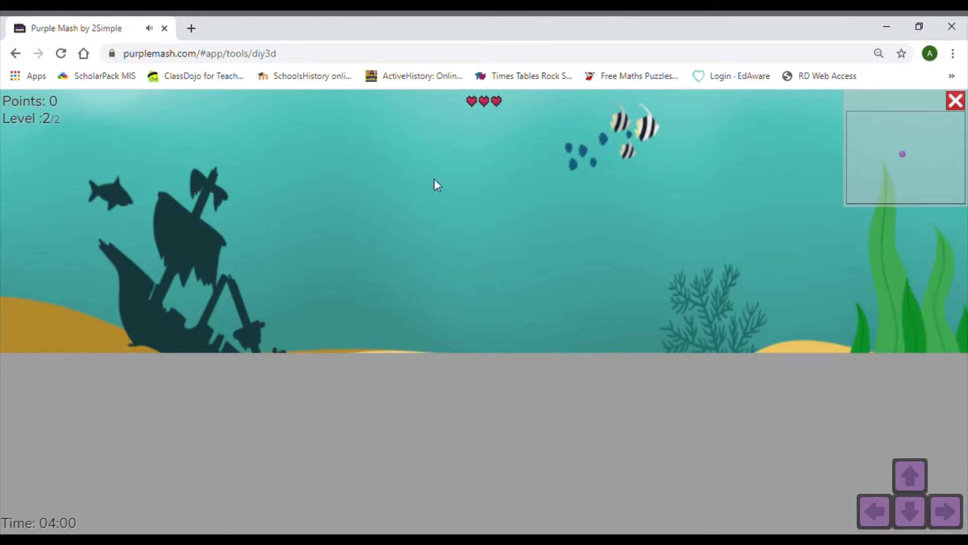
click(956, 103)
Set level 2's background music to None in the scene setup and preview the level
click(40, 381)
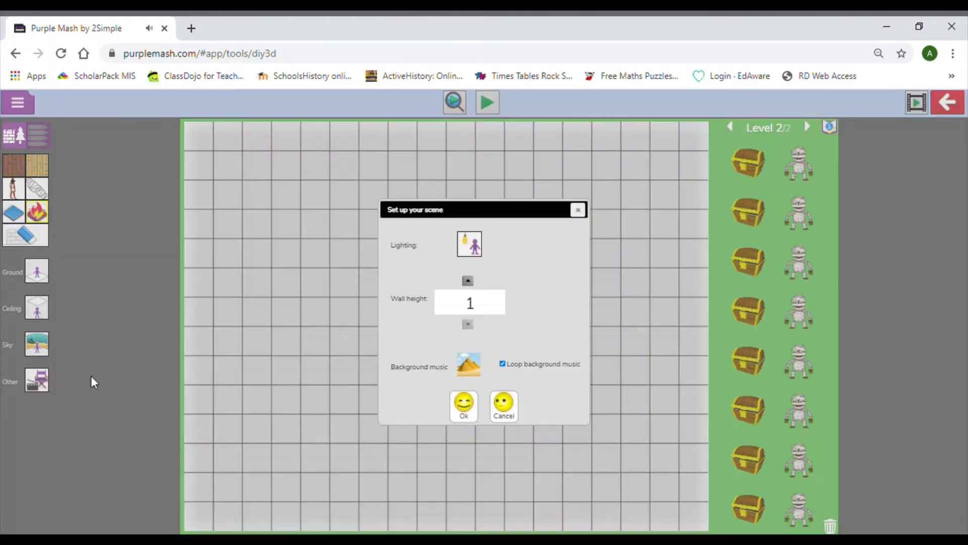
click(461, 373)
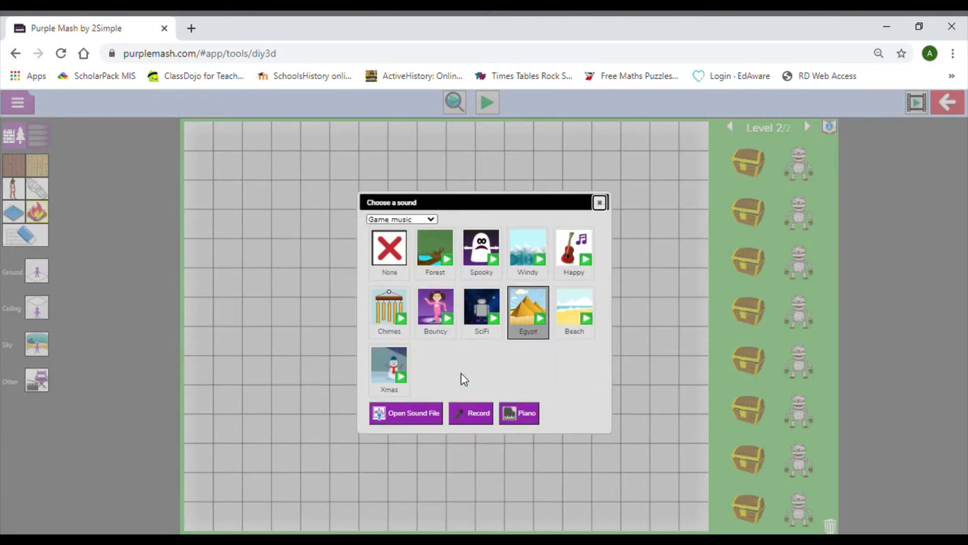
click(394, 244)
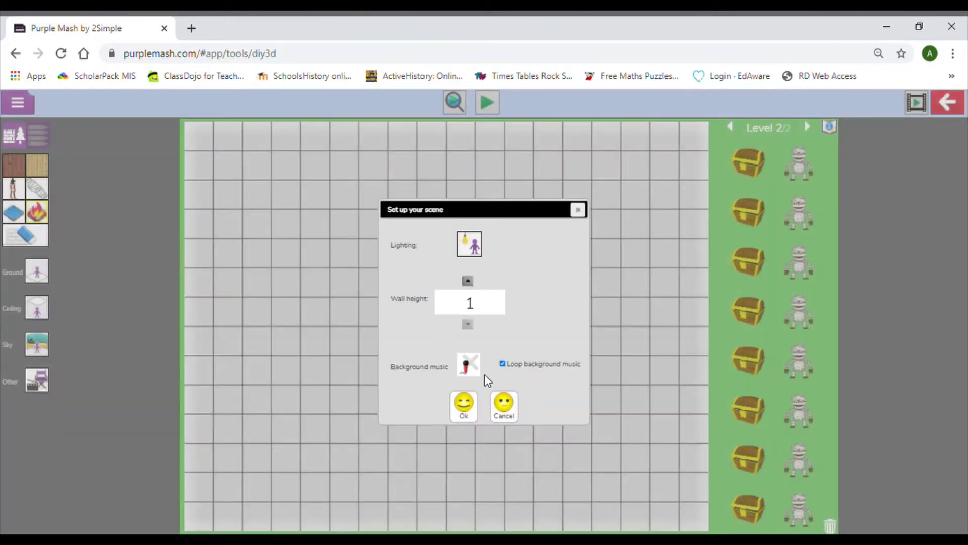
click(464, 406)
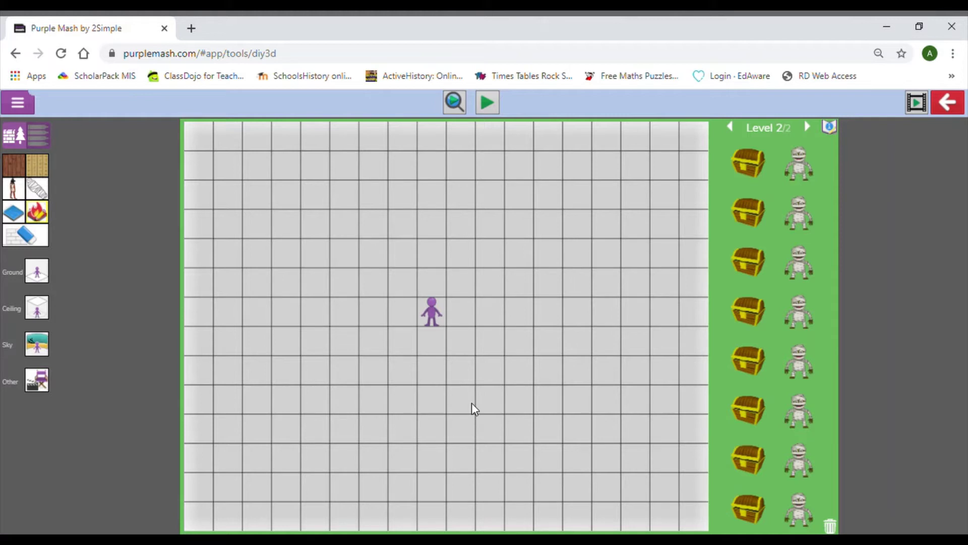
click(459, 101)
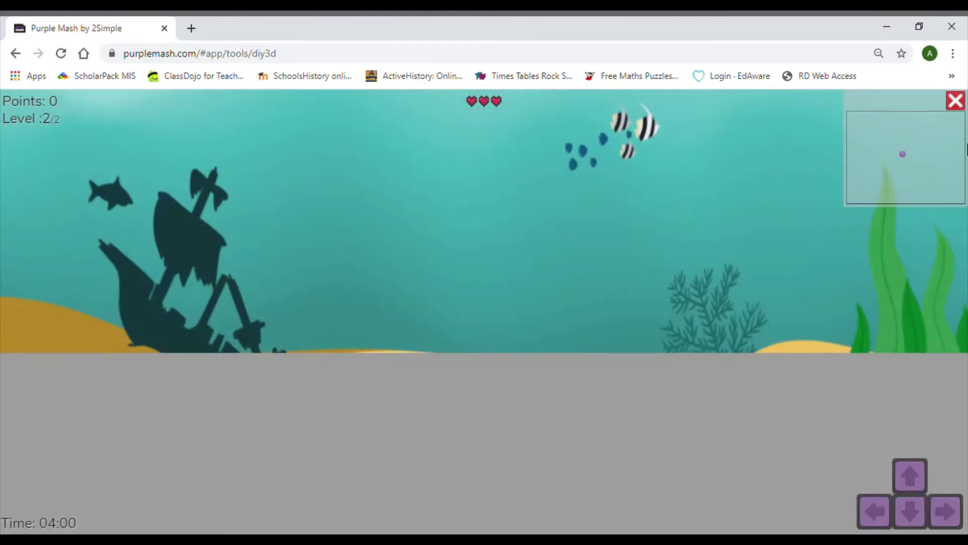
click(955, 100)
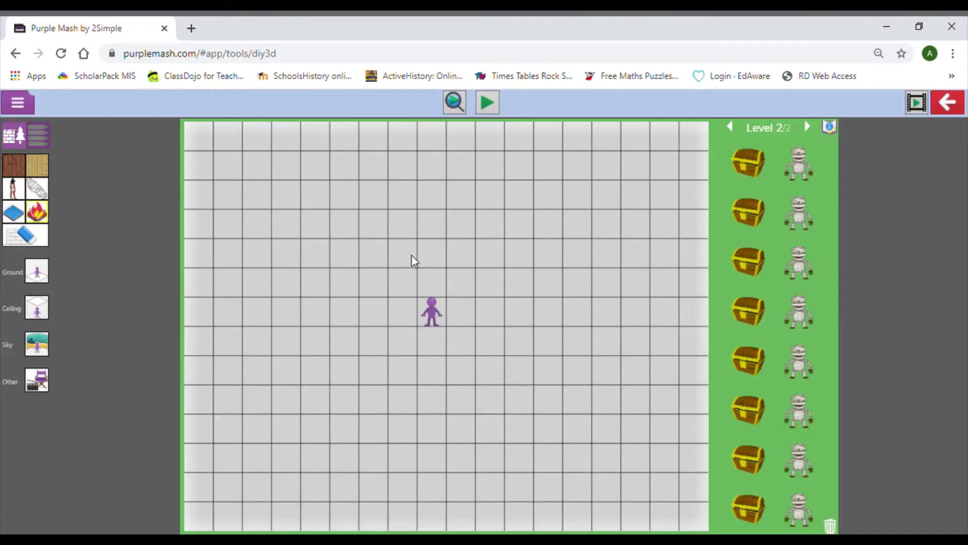
Set level 2's ground to the sand texture and preview the level
click(37, 274)
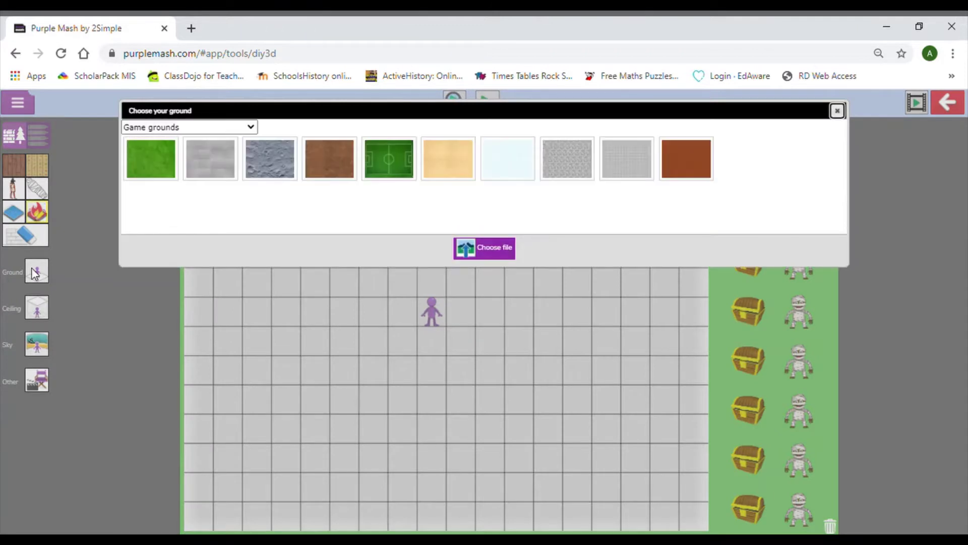
click(439, 168)
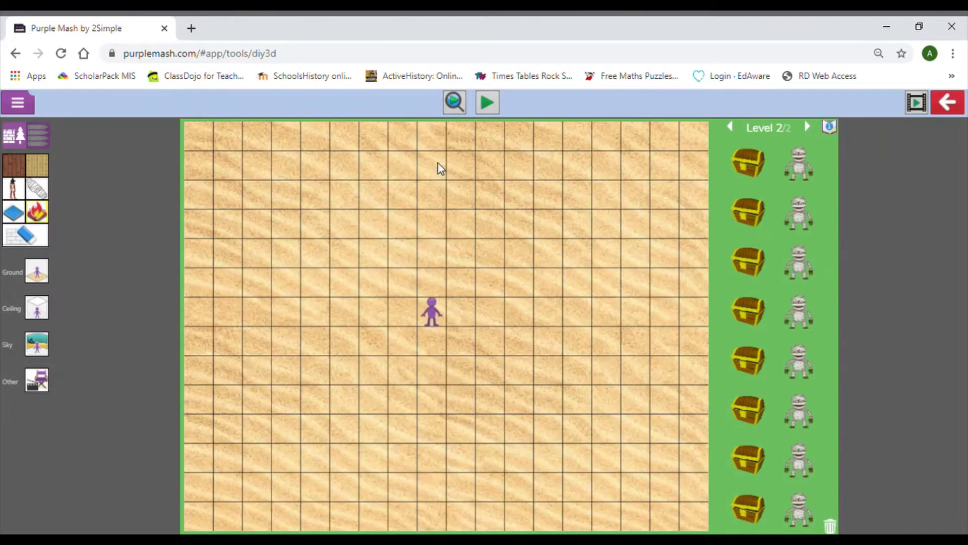
click(450, 105)
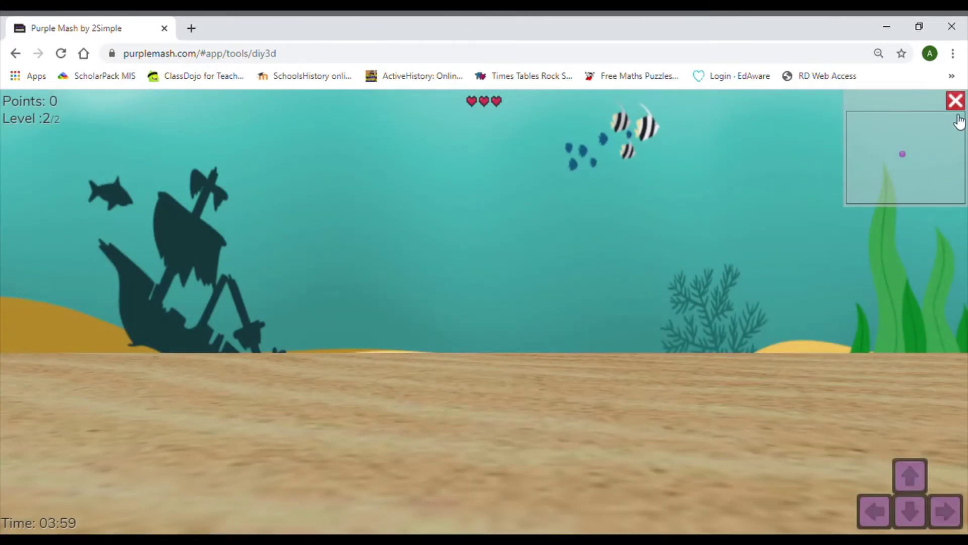
click(955, 101)
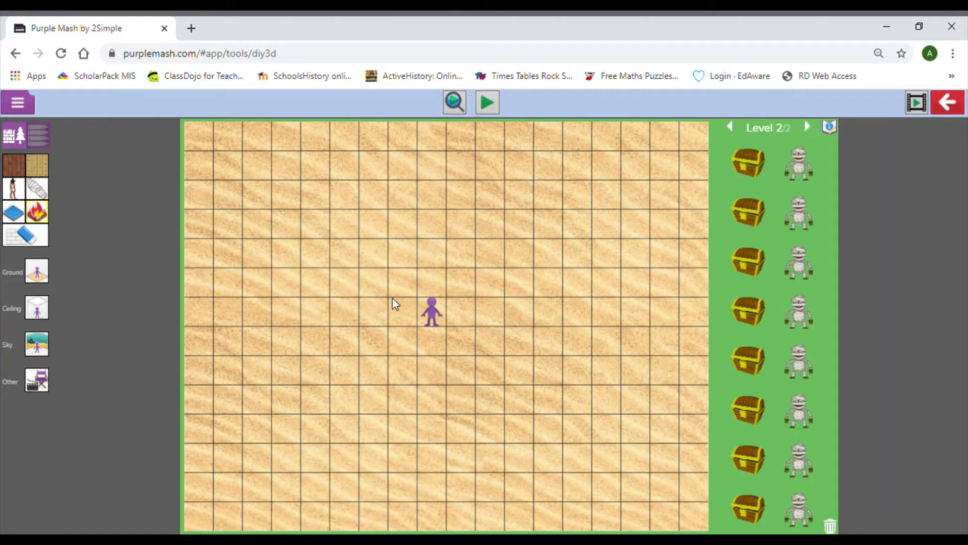
drag(433, 314, 711, 490)
drag(468, 440, 442, 340)
click(18, 165)
click(15, 165)
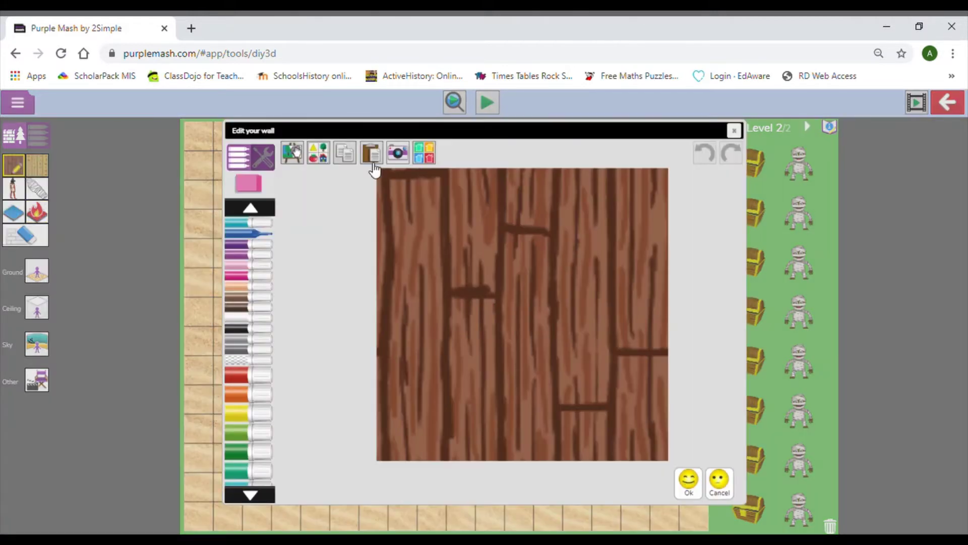
click(322, 157)
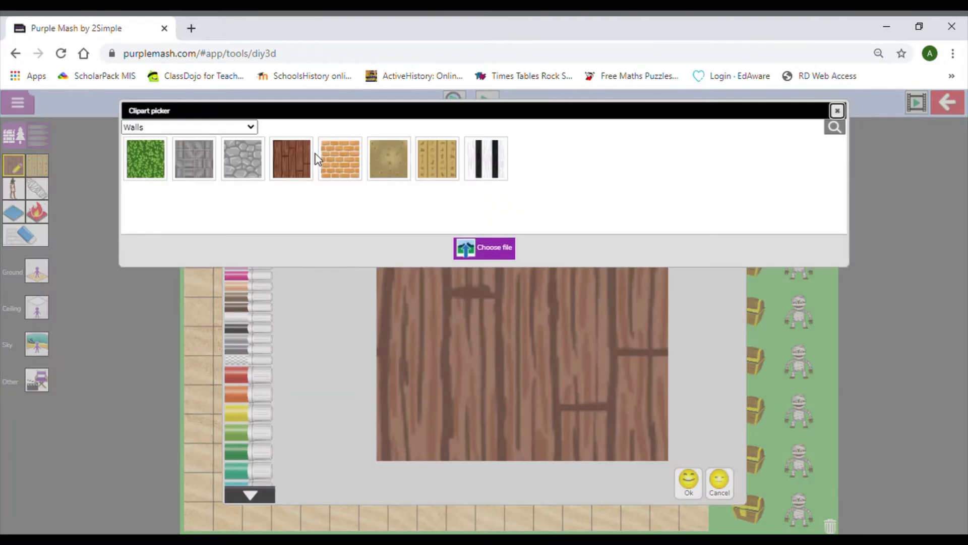
click(236, 168)
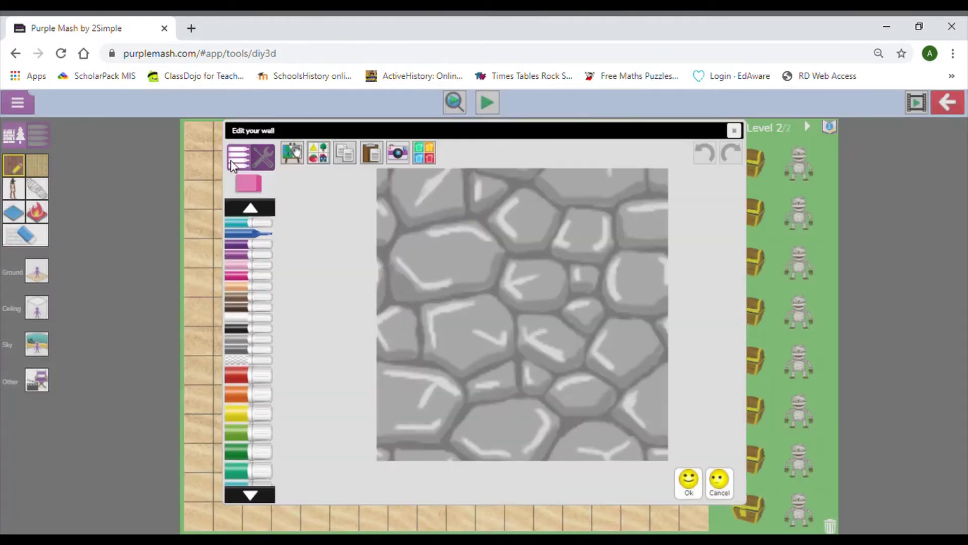
click(429, 160)
click(130, 270)
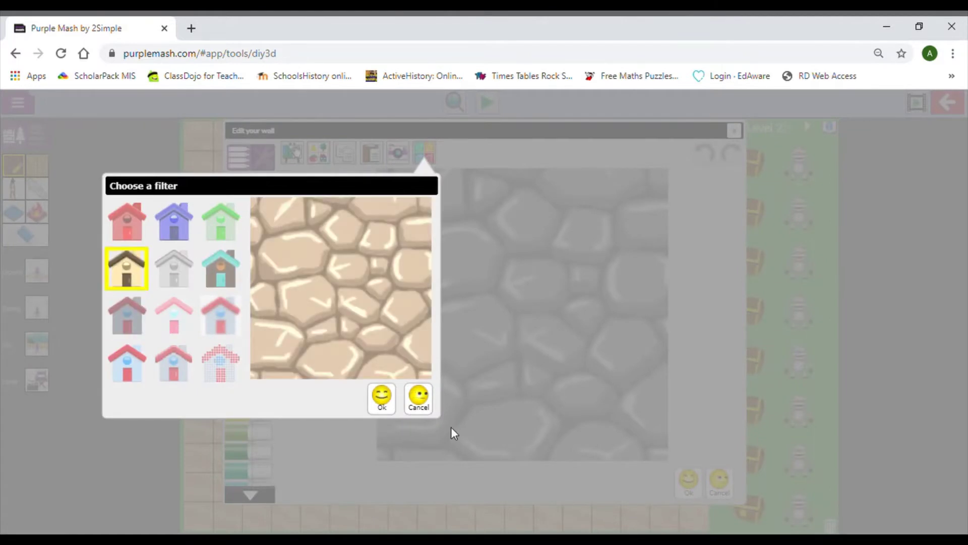
click(382, 400)
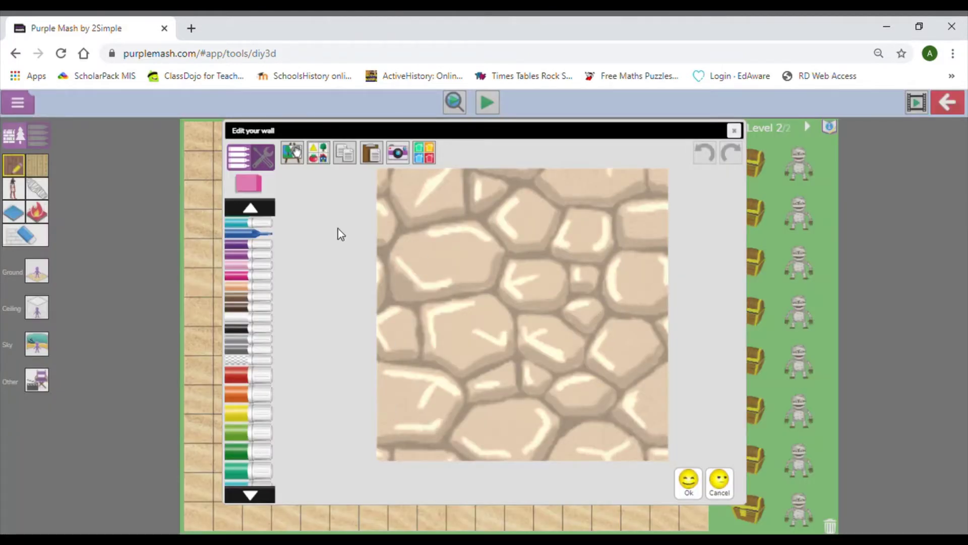
click(735, 131)
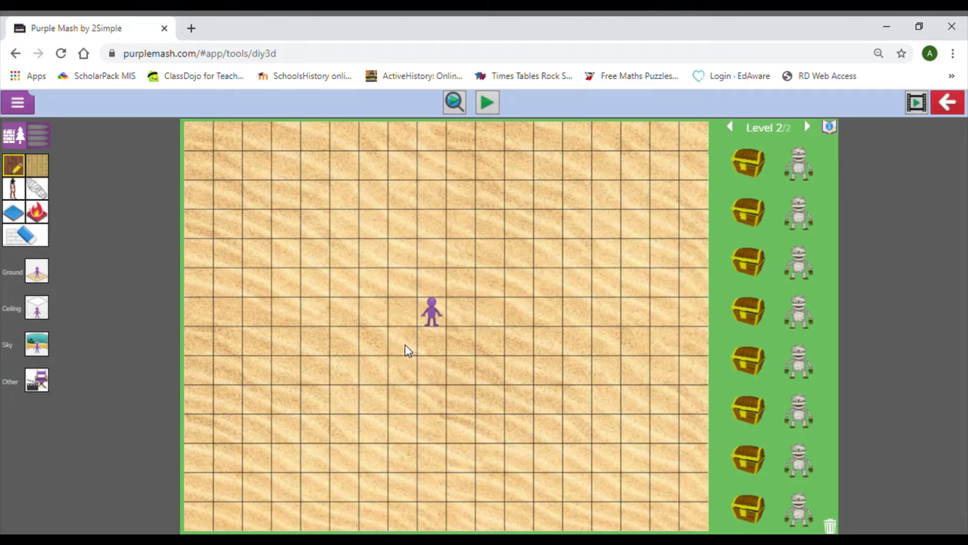
Replace the dark wood wall design with the irregular grey stone clipart, apply the sepia-toned filter, and save the wall
click(16, 167)
click(330, 155)
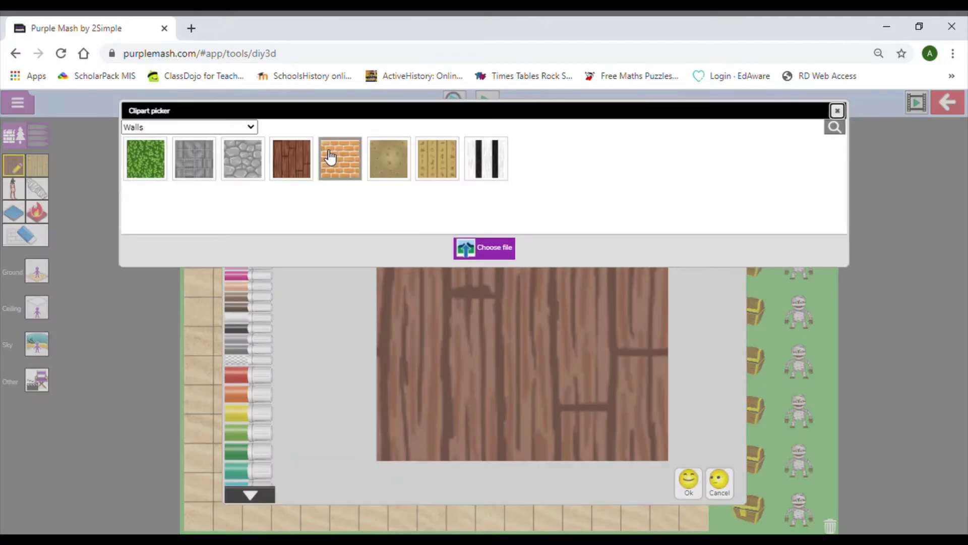
click(242, 158)
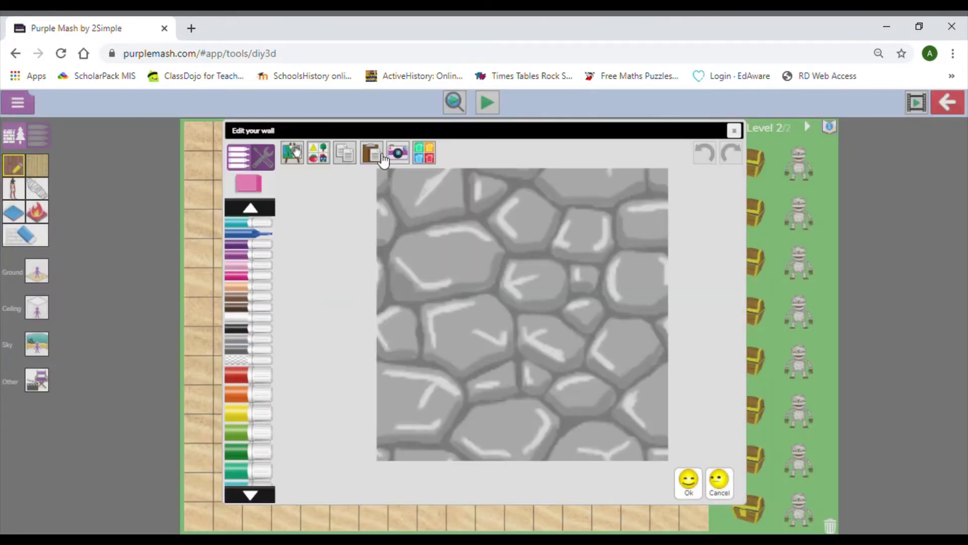
click(424, 154)
click(129, 270)
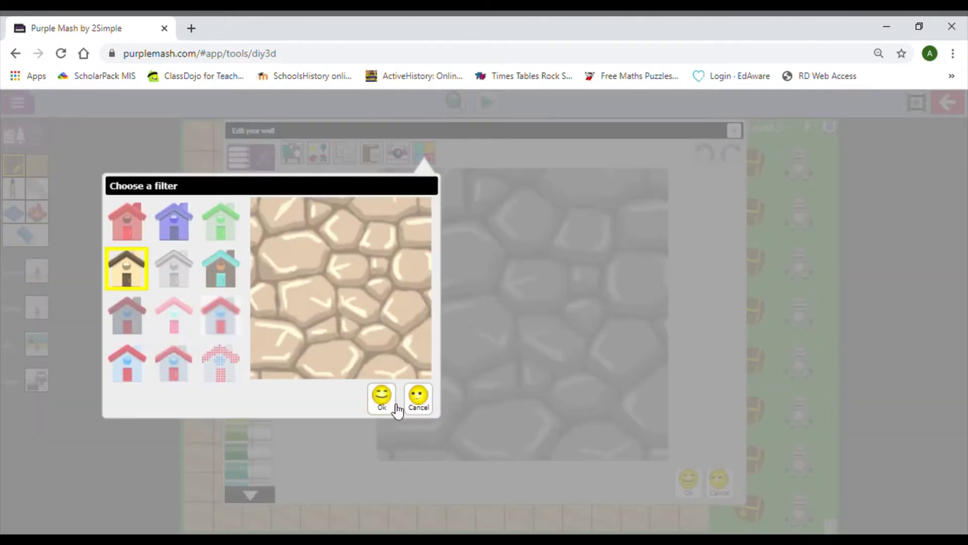
click(386, 403)
click(689, 482)
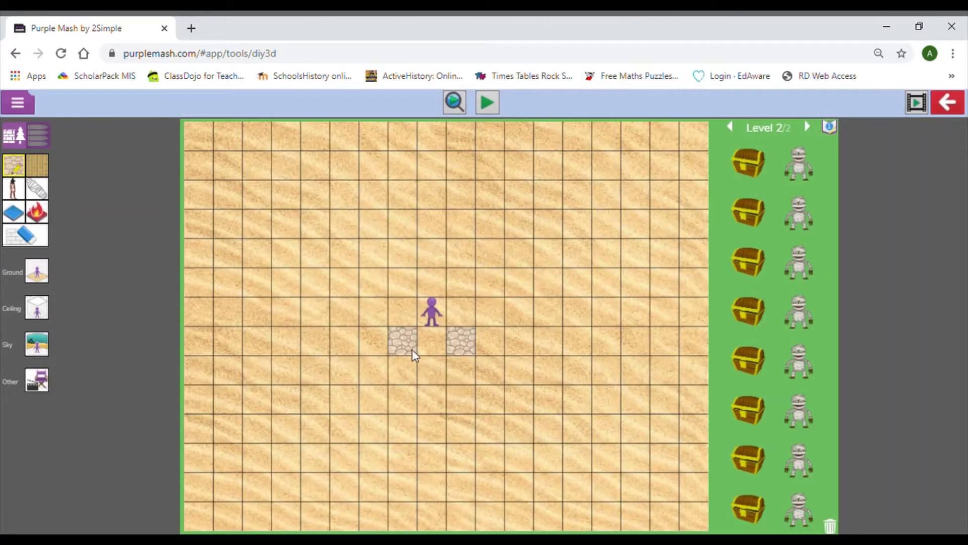
Draw stone wall segments above the player's start square and across the left side of the level 2 maze map
click(459, 284)
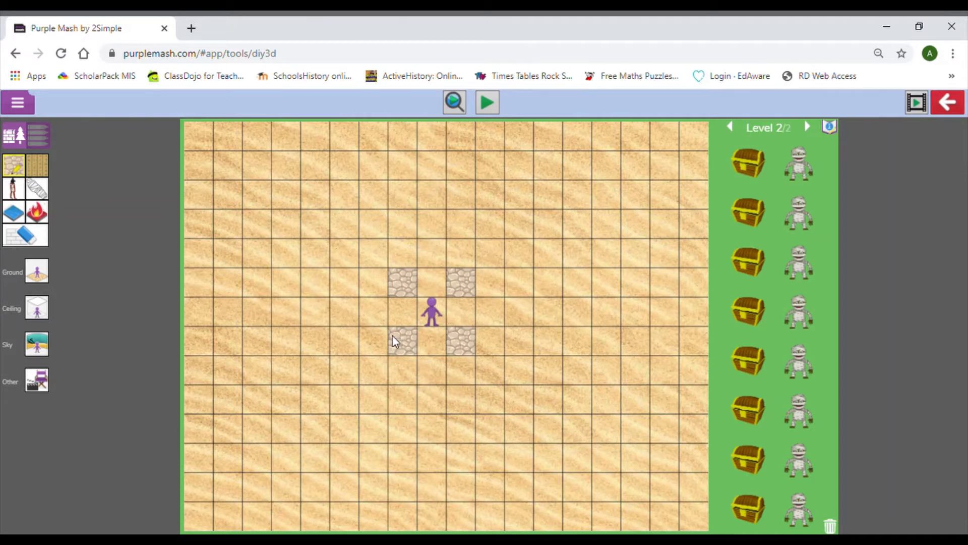
mouse_move(392, 341)
mouse_down()
mouse_move(358, 339)
mouse_move(340, 389)
mouse_move(283, 391)
mouse_up()
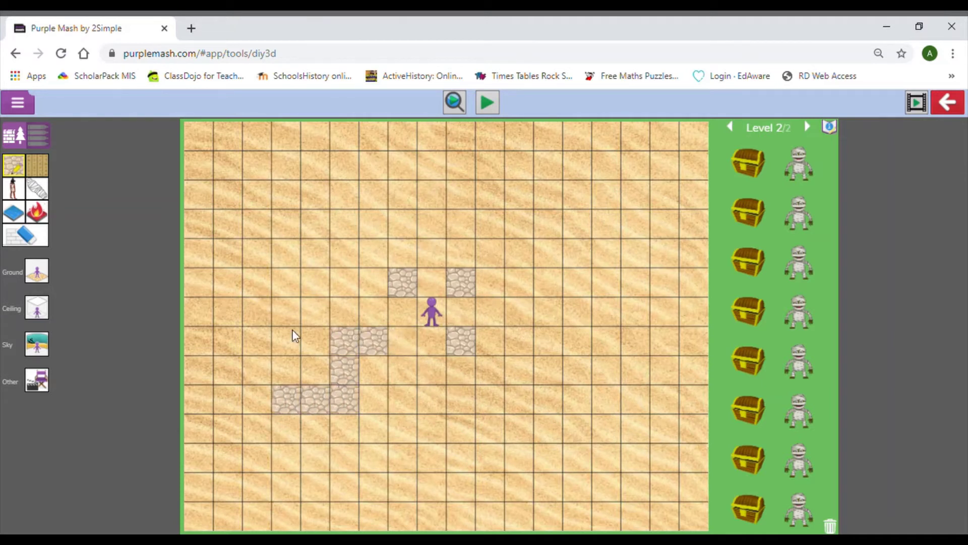
mouse_move(390, 280)
mouse_down()
mouse_move(321, 285)
mouse_move(317, 248)
mouse_move(276, 238)
mouse_move(246, 245)
mouse_up()
drag(234, 192, 348, 190)
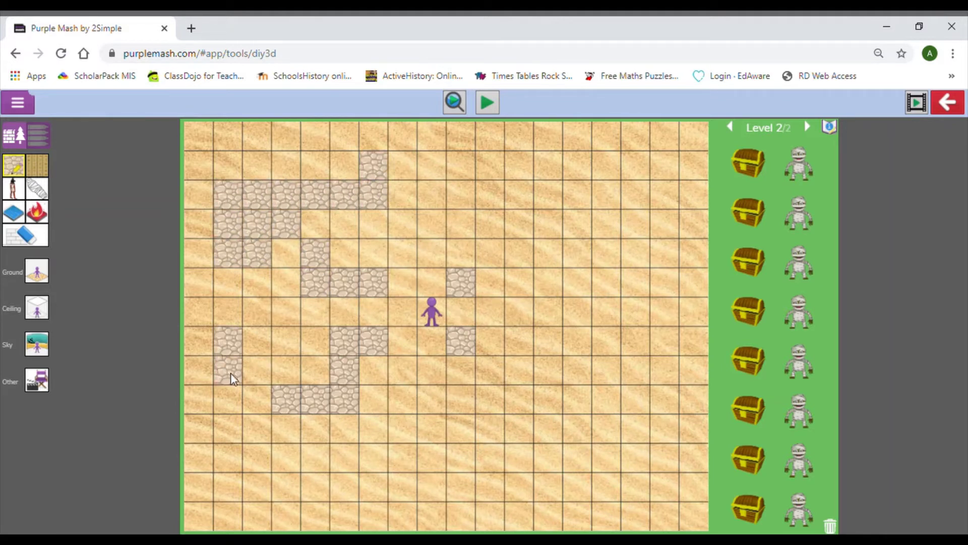
mouse_move(284, 395)
mouse_down()
mouse_move(316, 417)
mouse_move(310, 443)
mouse_move(256, 497)
mouse_move(254, 527)
mouse_up()
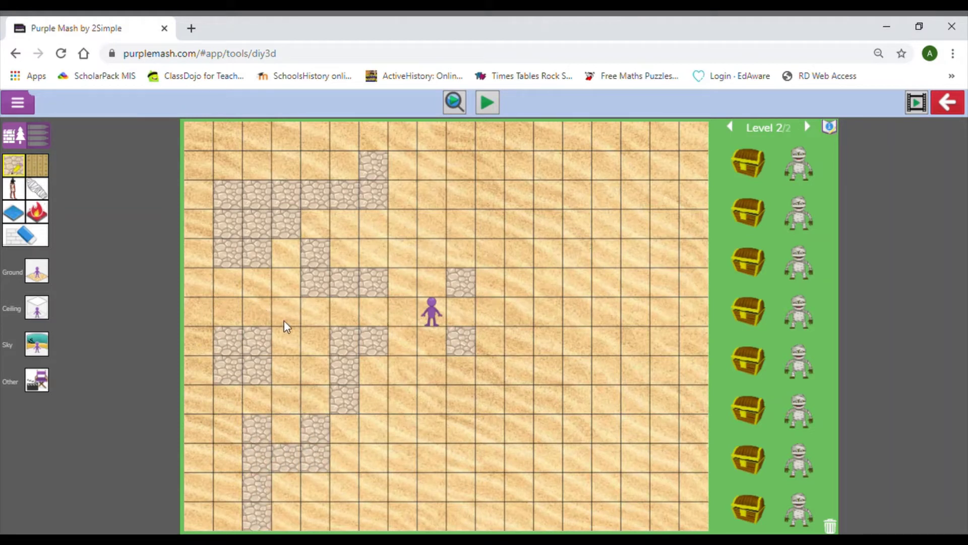
Draw more stone walls along the map's upper edge, down its right side and through the lower middle of the maze
mouse_move(372, 161)
mouse_down()
mouse_move(316, 135)
mouse_move(579, 145)
mouse_move(576, 209)
mouse_move(509, 266)
mouse_move(576, 307)
mouse_up()
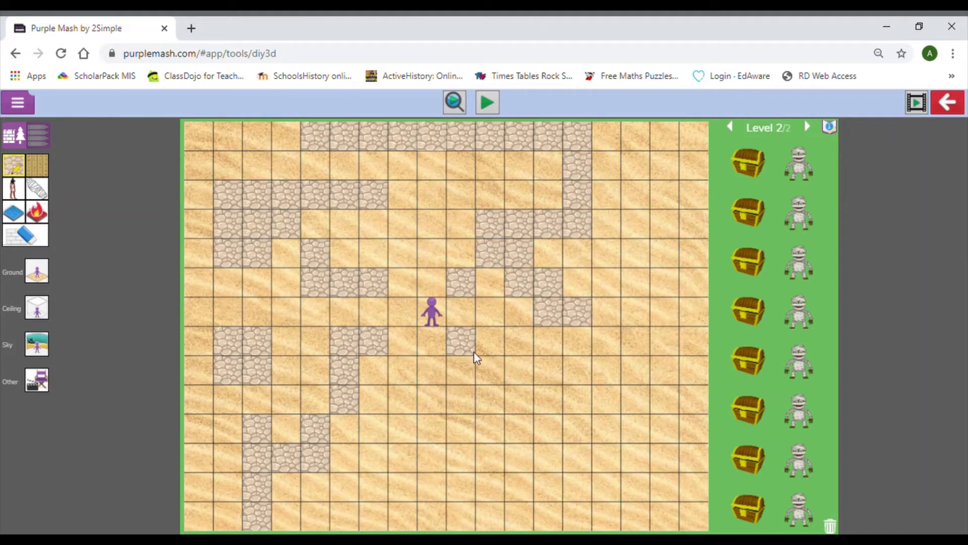
drag(475, 357, 552, 426)
mouse_move(433, 370)
mouse_down()
mouse_move(418, 424)
mouse_move(459, 420)
mouse_up()
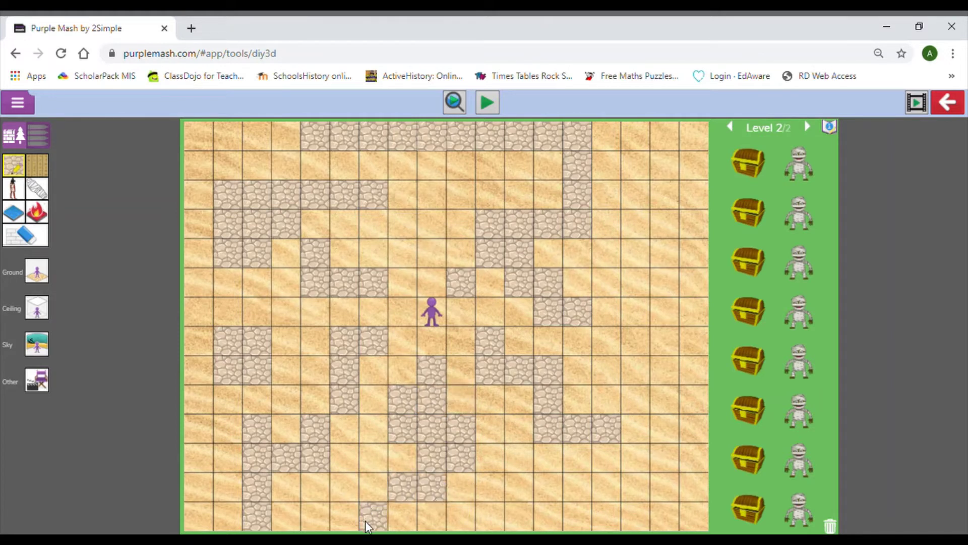
drag(489, 476, 643, 515)
mouse_move(656, 174)
mouse_down()
mouse_move(651, 292)
mouse_move(683, 298)
mouse_up()
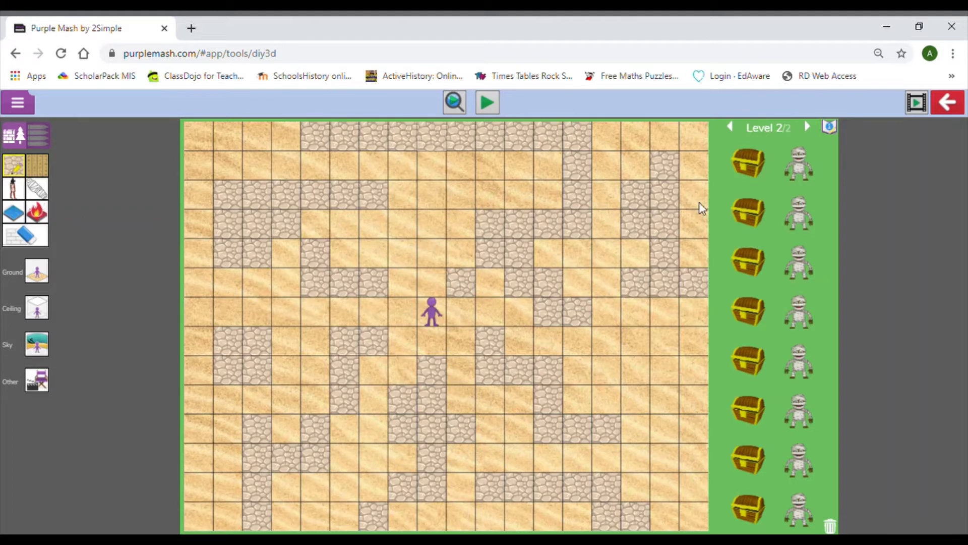
Change the colour of level 2's fire to light turquoise-blue
click(37, 212)
click(36, 212)
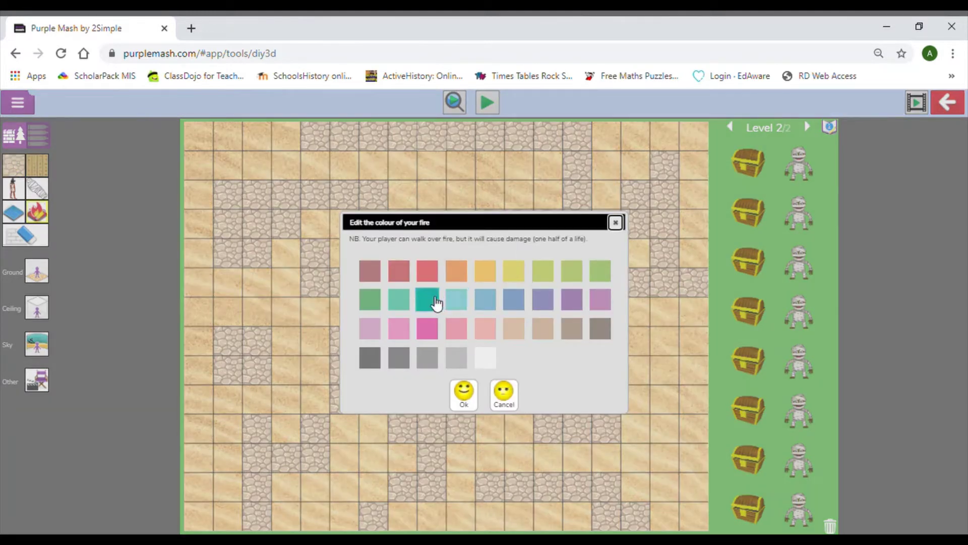
click(457, 300)
click(465, 387)
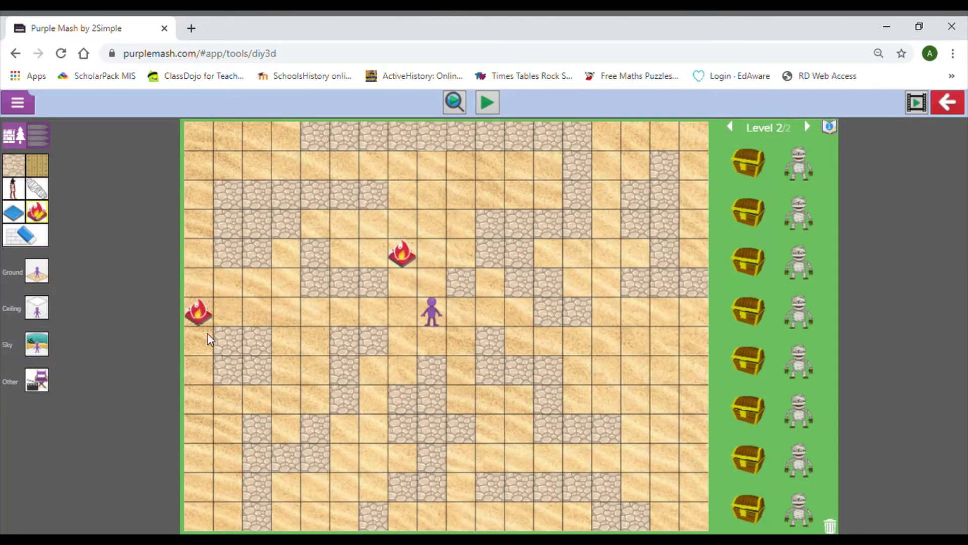
Scatter fire hazards through the maze's corridors and outer squares, and open a gap in the long stone wall along the map's lower edge
click(227, 470)
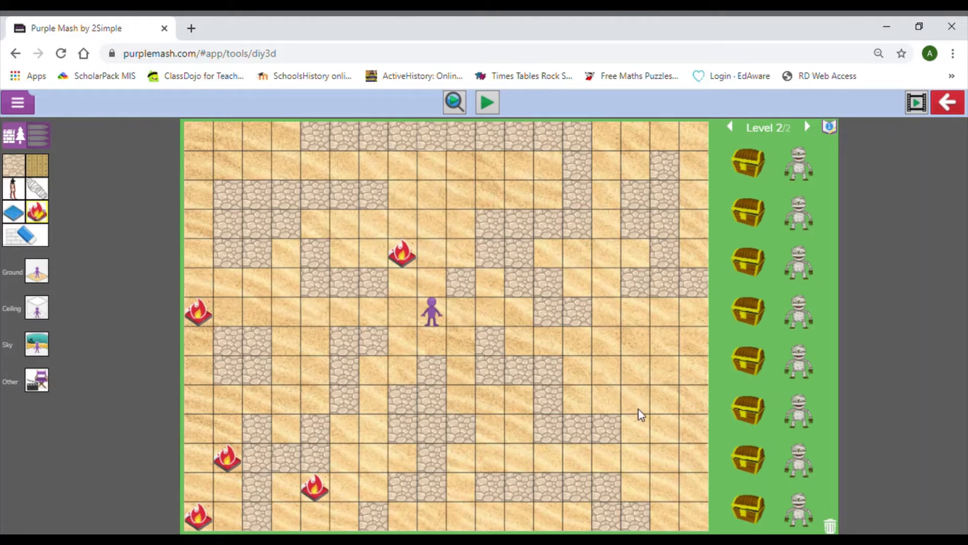
drag(629, 408, 703, 407)
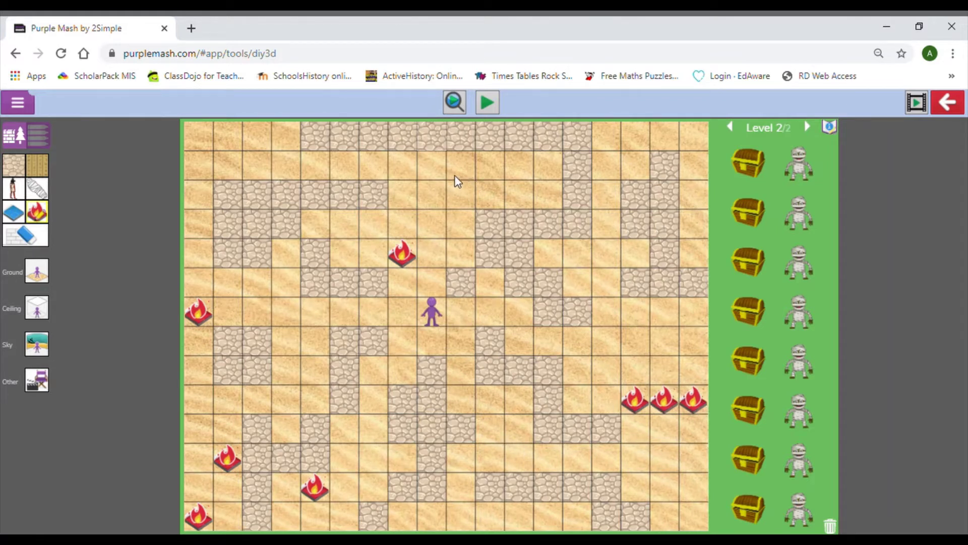
click(251, 160)
click(571, 255)
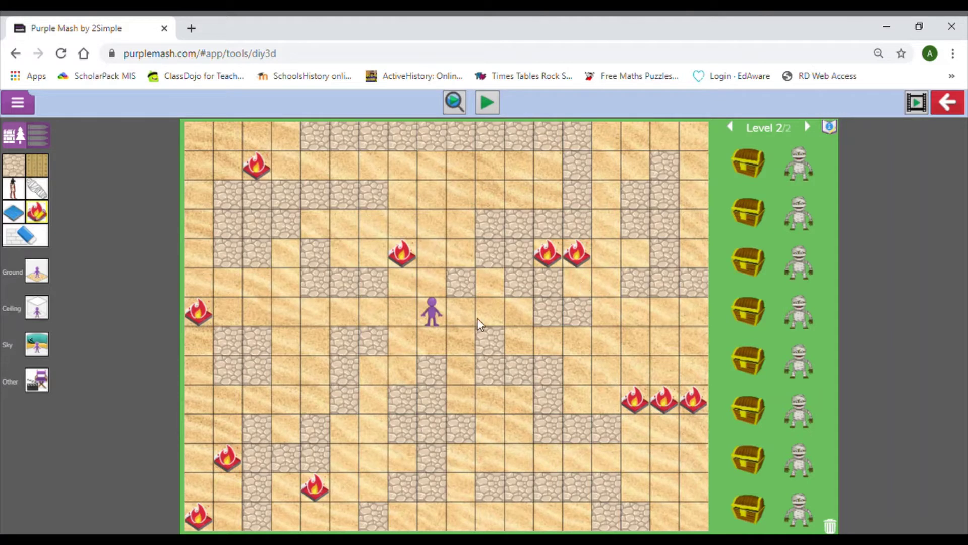
click(493, 291)
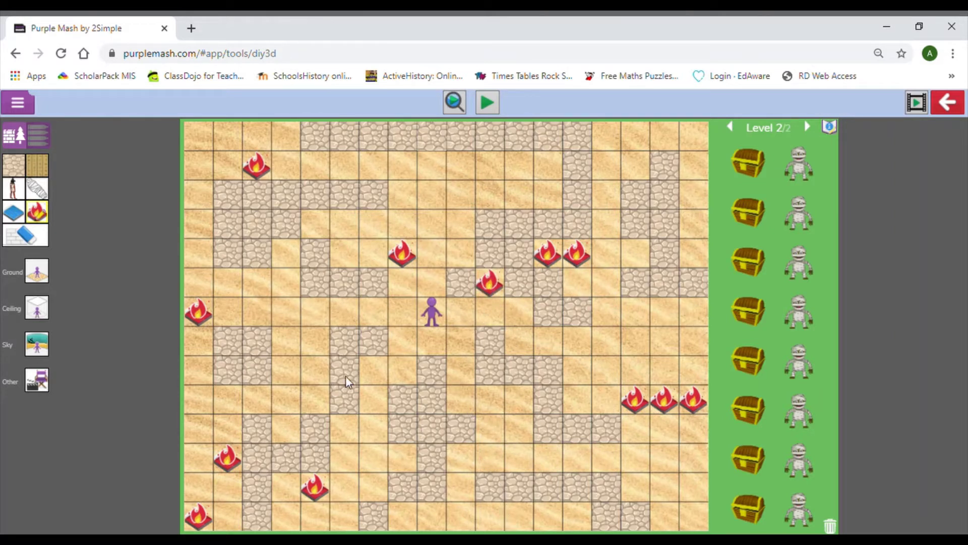
click(14, 165)
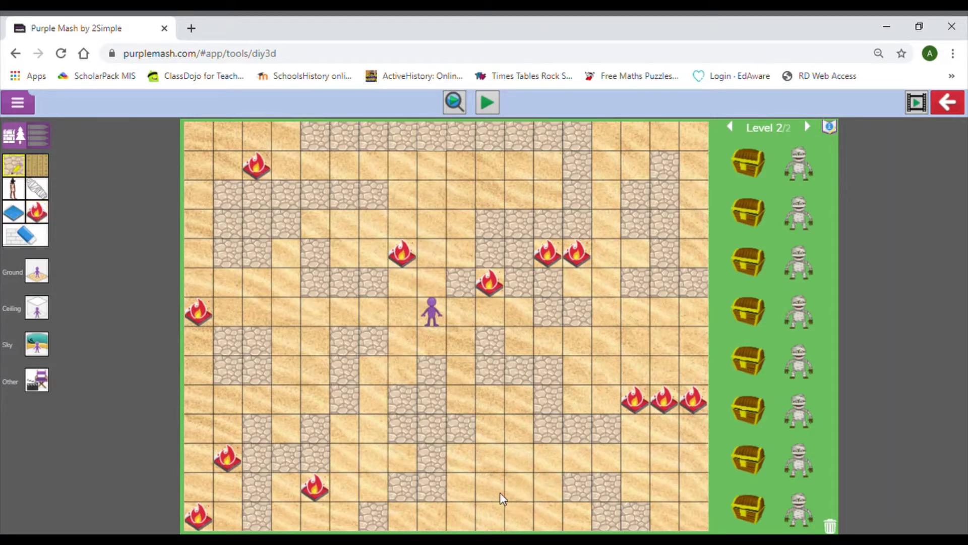
click(36, 211)
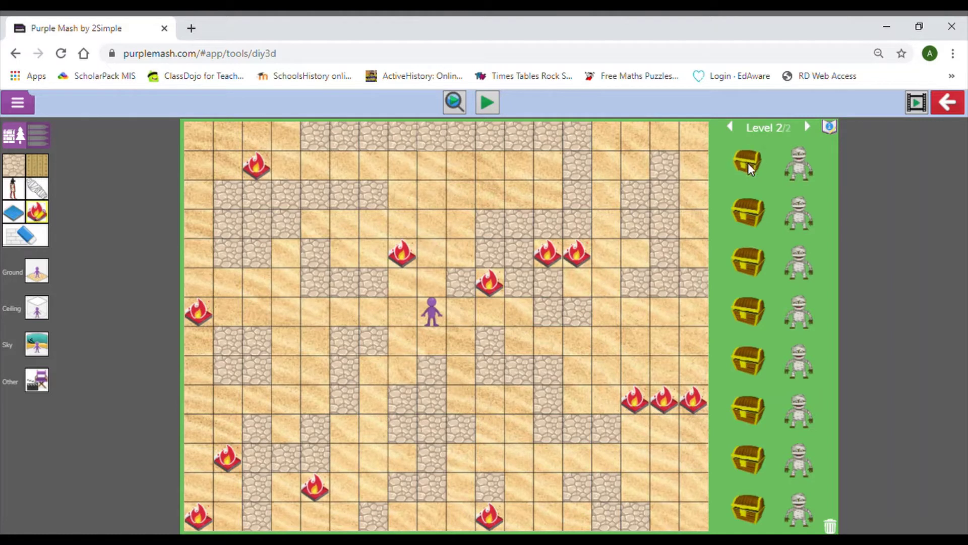
Place all eight treasure chests around the maze, in the upper-left corner, along the right side, the lower edge and the left edge
drag(748, 163, 173, 147)
drag(746, 220, 634, 249)
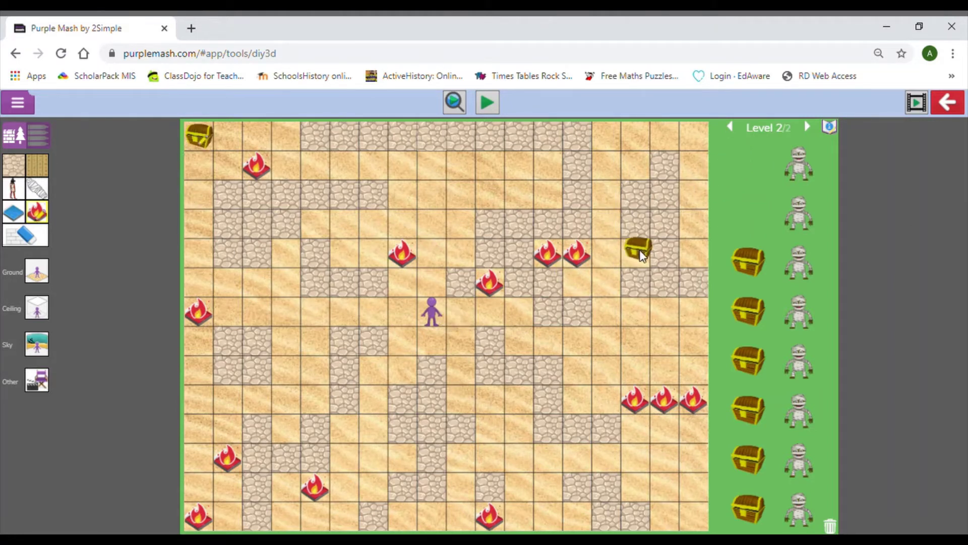
drag(761, 262, 694, 252)
drag(750, 310, 695, 352)
drag(711, 404, 665, 492)
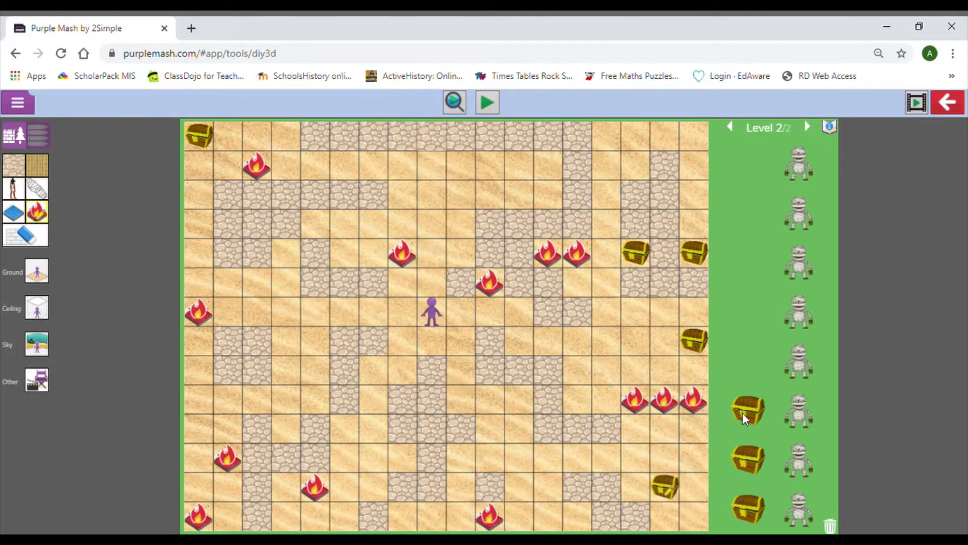
drag(742, 412, 572, 519)
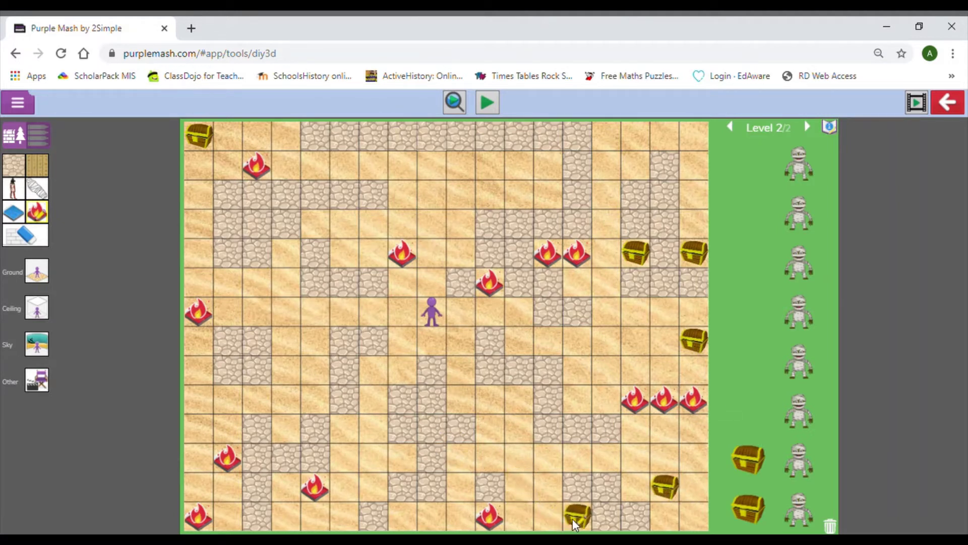
drag(758, 457, 198, 404)
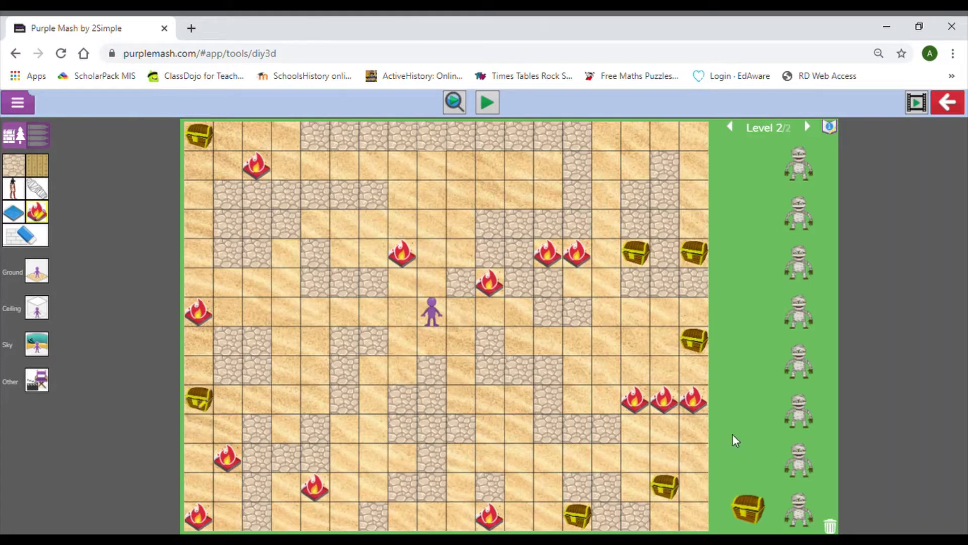
drag(755, 510, 395, 268)
drag(419, 158, 292, 522)
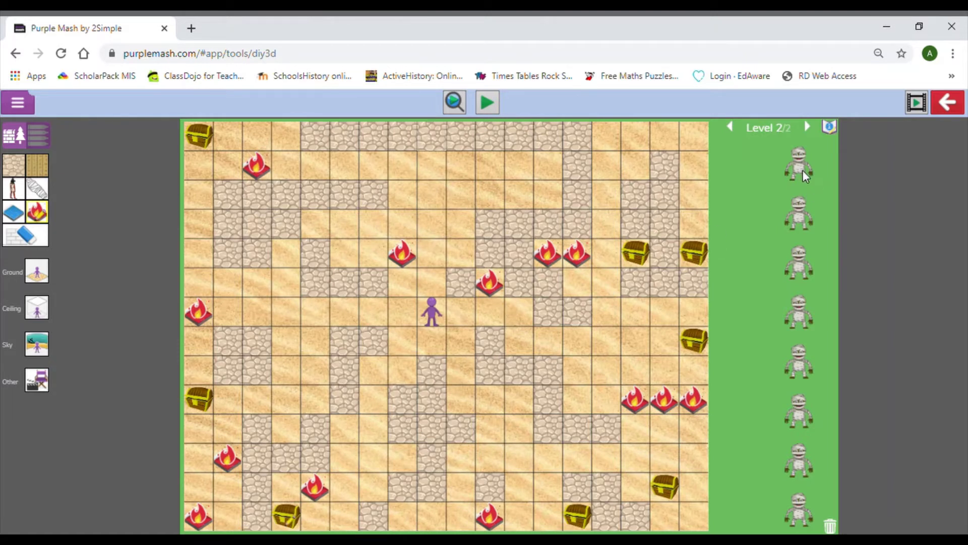
Place three mummy baddies: in the map's upper-right corner, in the lower-middle corridor, and below the pair of fires
drag(803, 170, 448, 249)
drag(246, 136, 530, 200)
drag(712, 137, 708, 137)
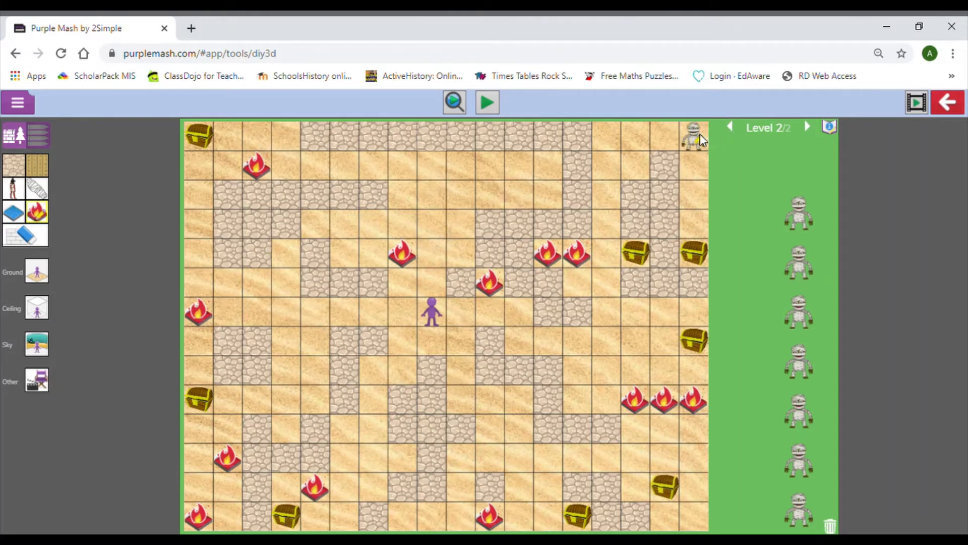
drag(470, 446, 788, 200)
drag(438, 491, 465, 456)
drag(812, 273, 600, 312)
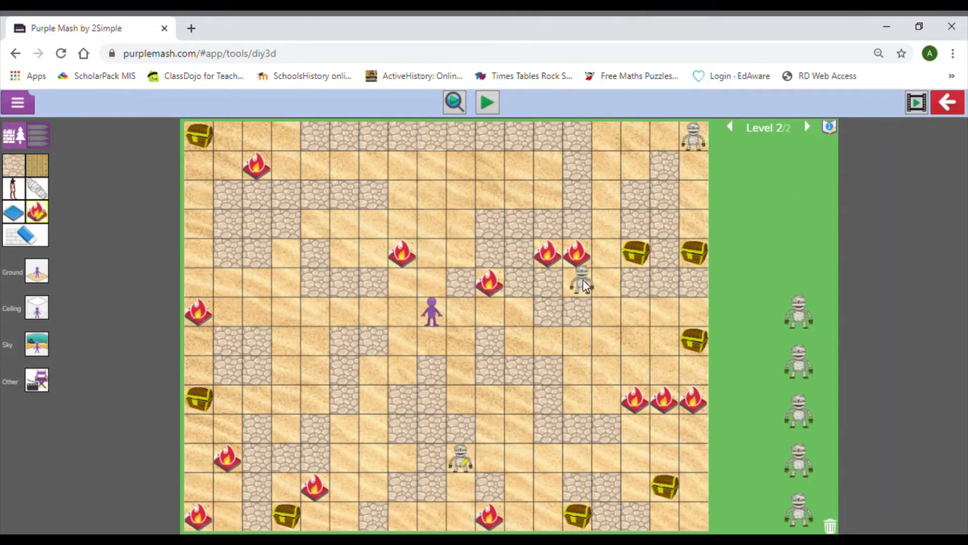
drag(582, 279, 581, 280)
Place four more mummies: in the left-hand corridor, the lower middle, beside the upper-left fire, and right of the centre walls
drag(807, 308, 555, 326)
mouse_move(300, 376)
mouse_down()
mouse_move(301, 387)
mouse_move(316, 369)
mouse_up()
mouse_move(470, 480)
mouse_down()
mouse_move(342, 453)
mouse_move(404, 456)
mouse_up()
drag(798, 413, 211, 221)
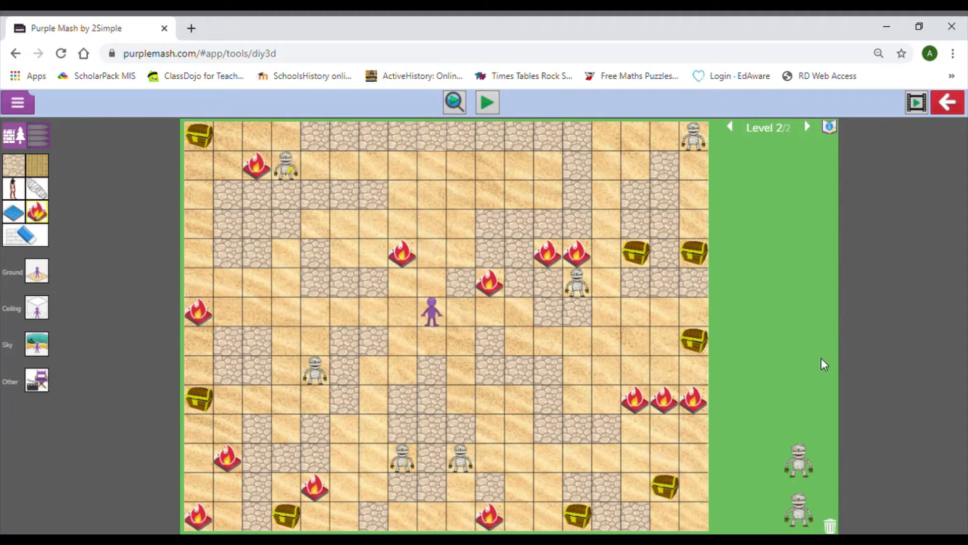
drag(806, 464, 589, 380)
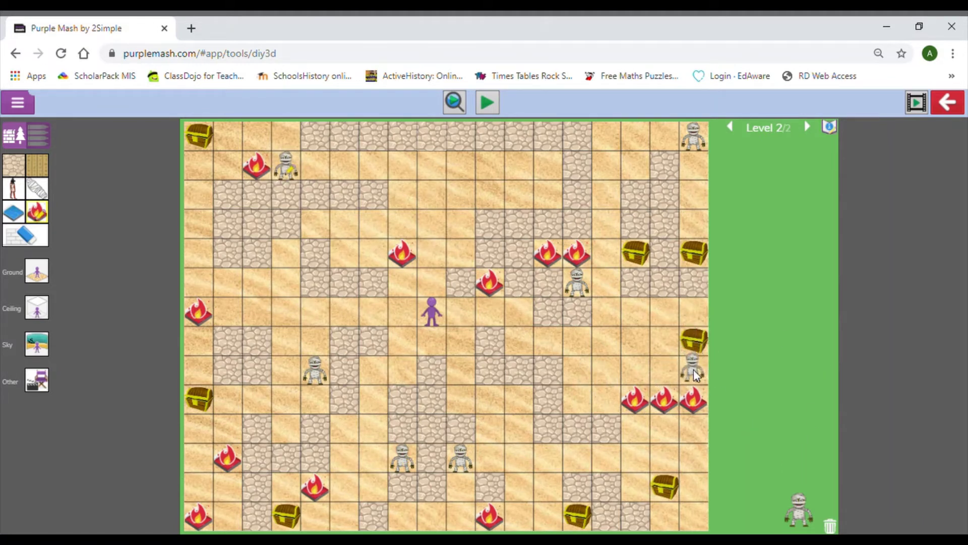
drag(694, 373, 520, 342)
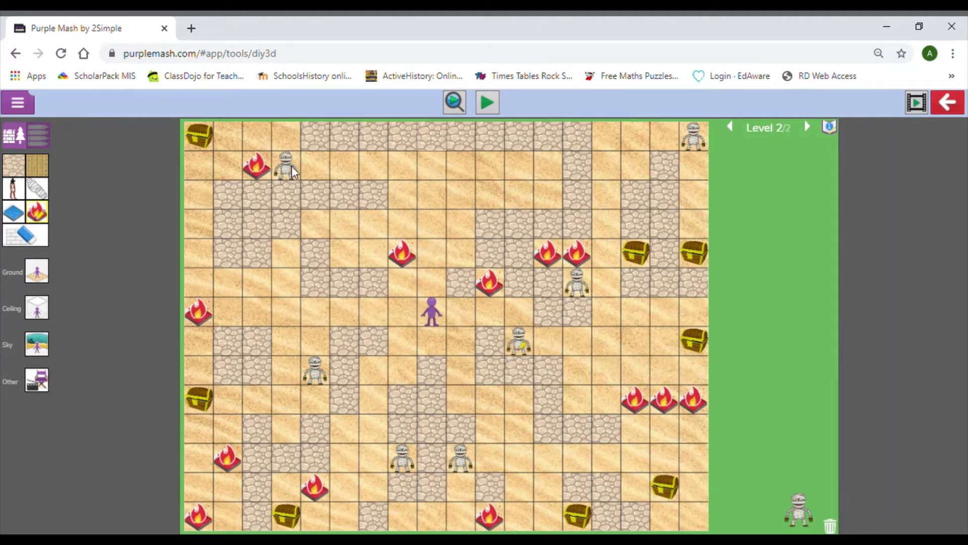
Preview level 2 by walking through the maze to check the walls, coloured fire and mummies, and return to the editor
click(455, 101)
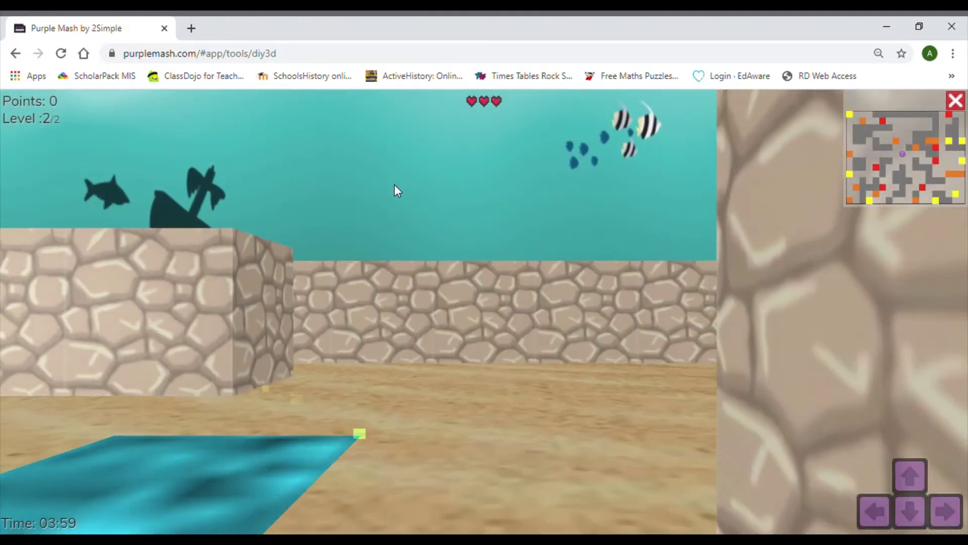
key(Up)
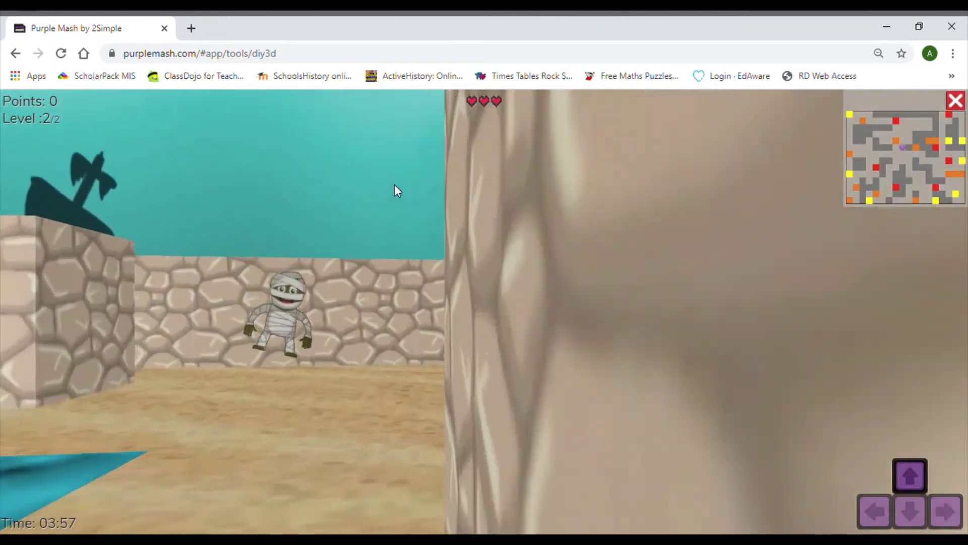
key(Left)
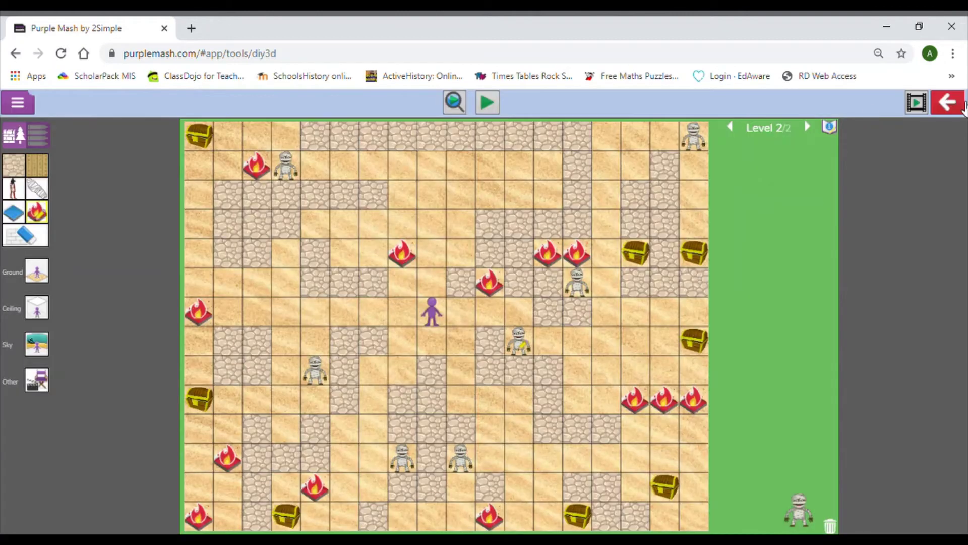
key(Escape)
Replace the mummy baddie with the purple octopus clipart and copy it to all baddies
double_click(290, 173)
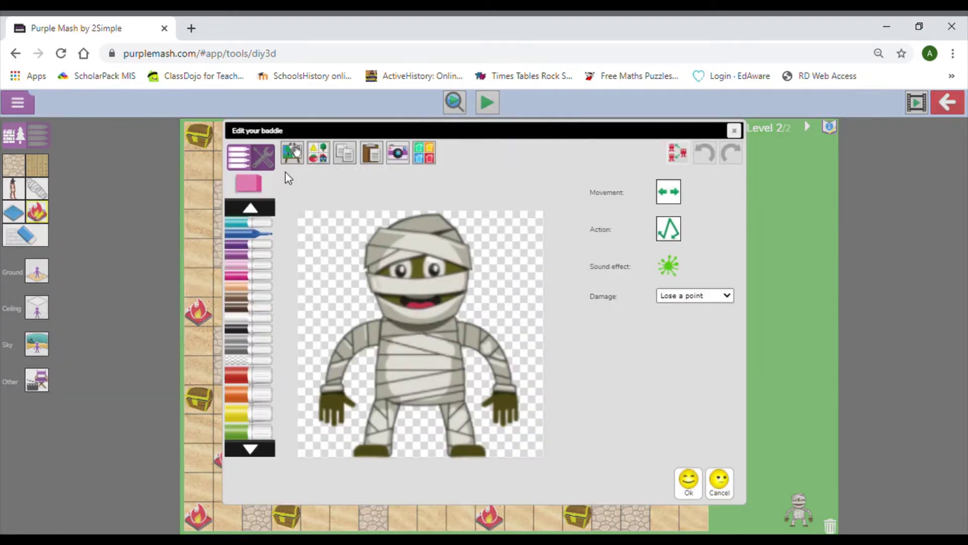
click(318, 154)
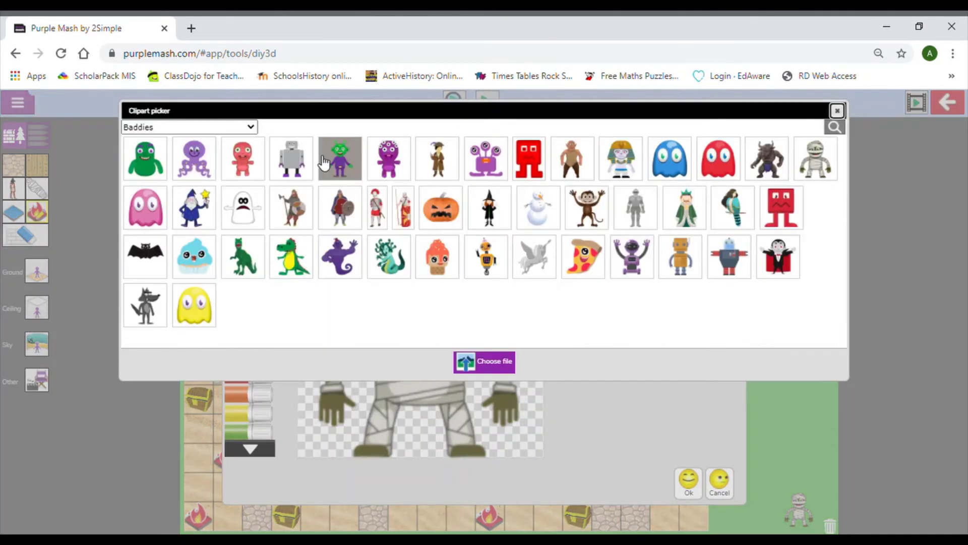
click(194, 161)
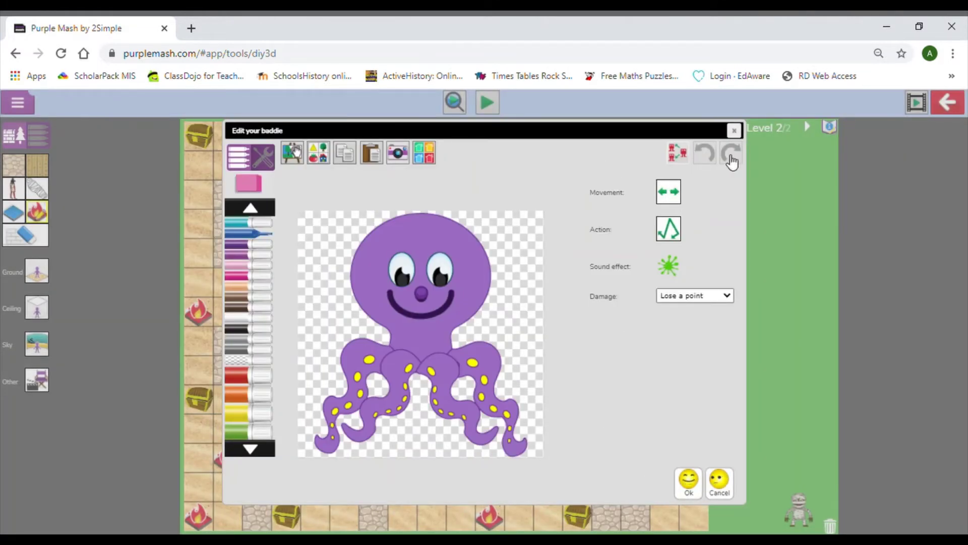
click(682, 157)
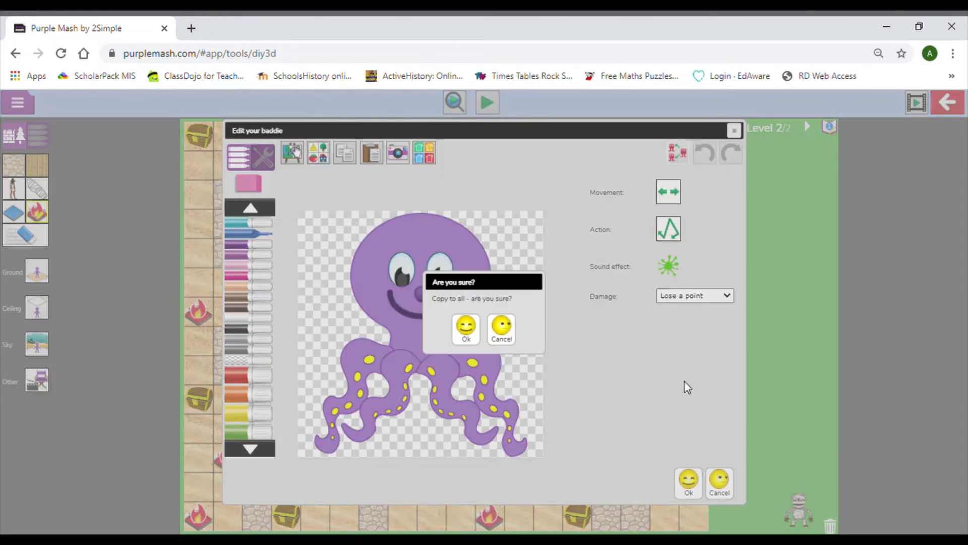
click(469, 329)
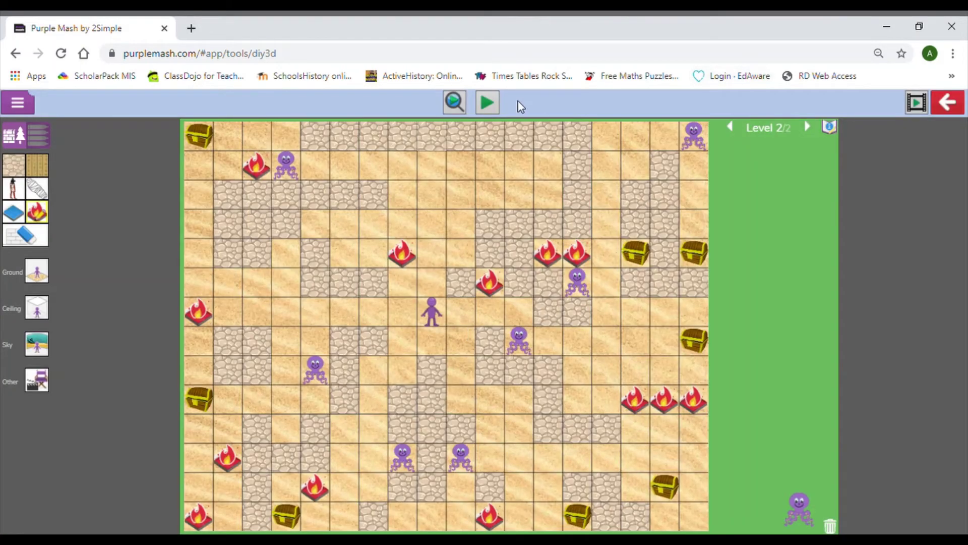
Preview level 2 and walk through the maze to check the octopus baddies
click(455, 102)
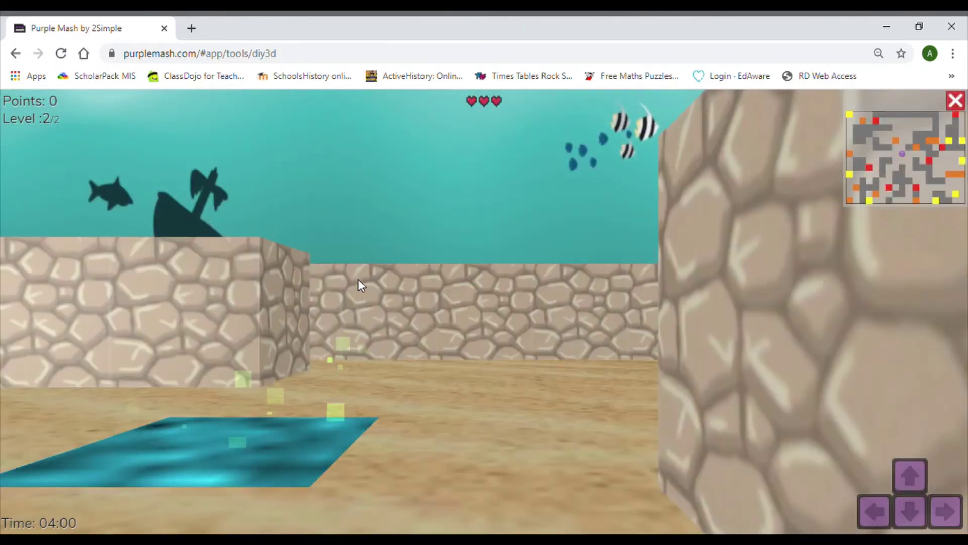
key(Up)
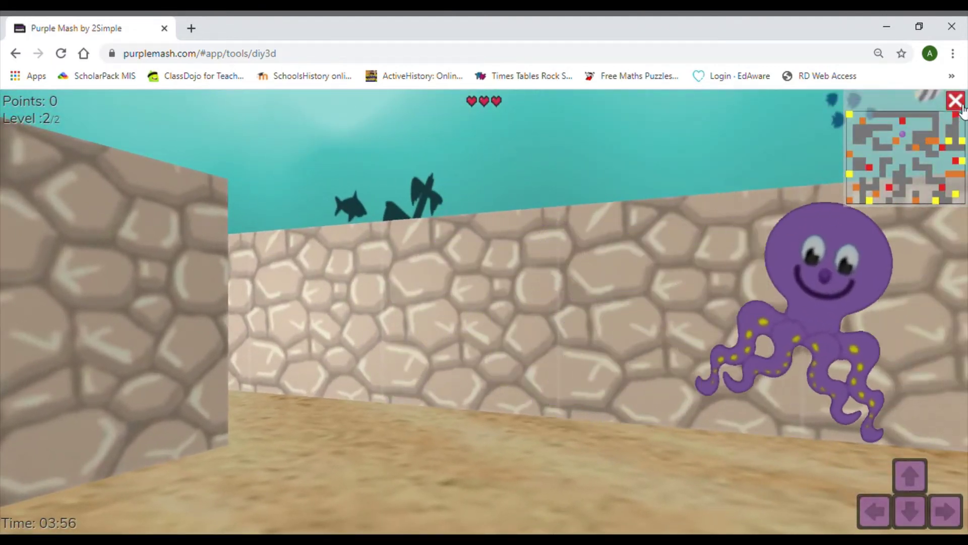
Leave the level preview and replace the purple octopus baddie's picture with the red octopus clipart
key(Escape)
double_click(286, 164)
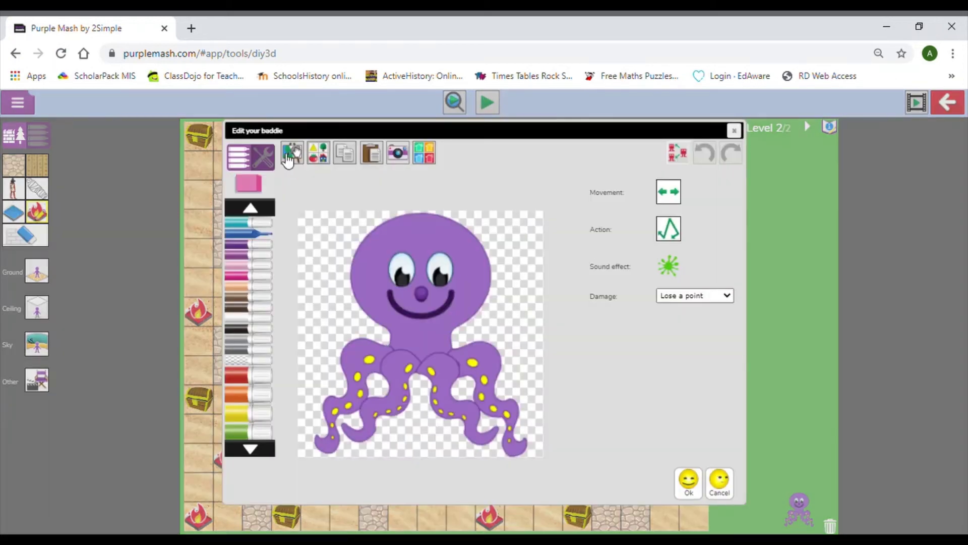
click(318, 152)
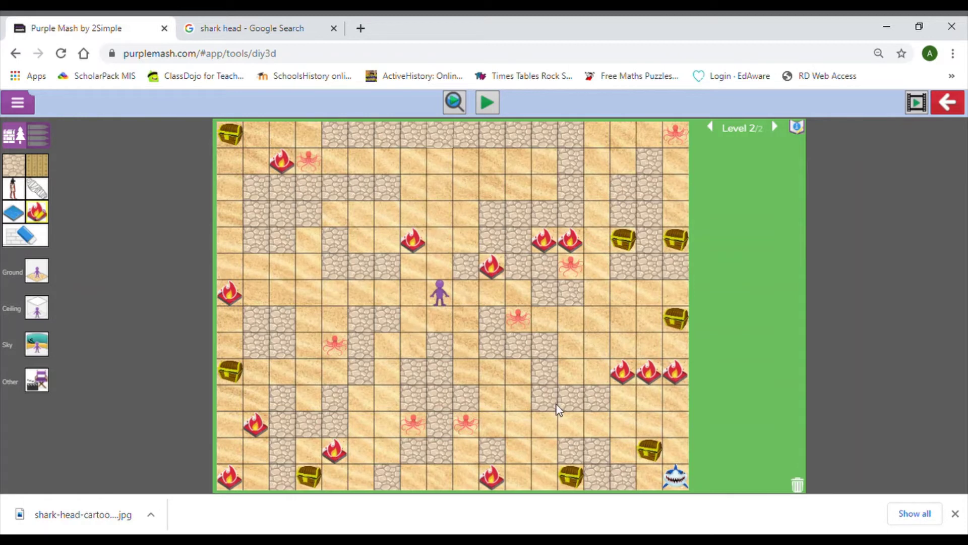
Review the shark baddie's settings, keeping Wobble (to simulate walking) as its action
double_click(681, 479)
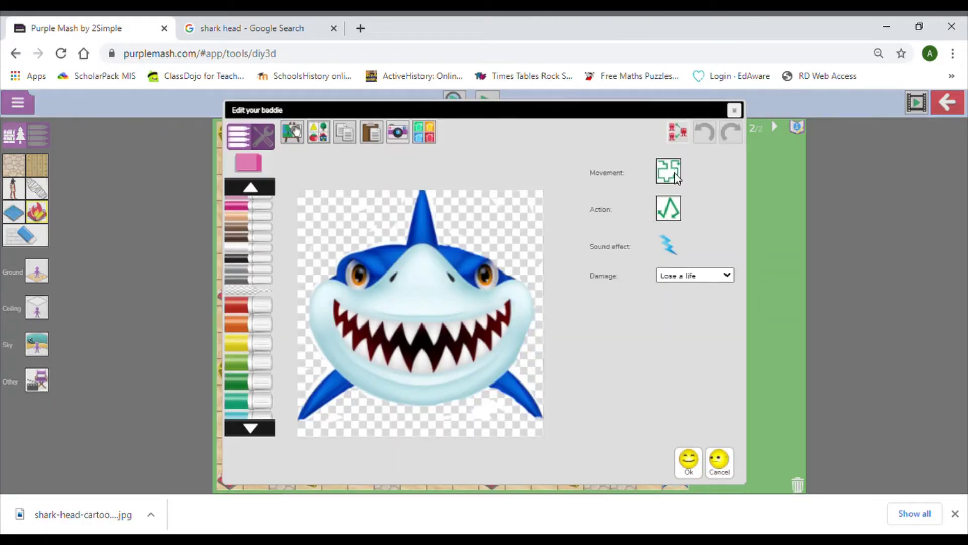
click(676, 216)
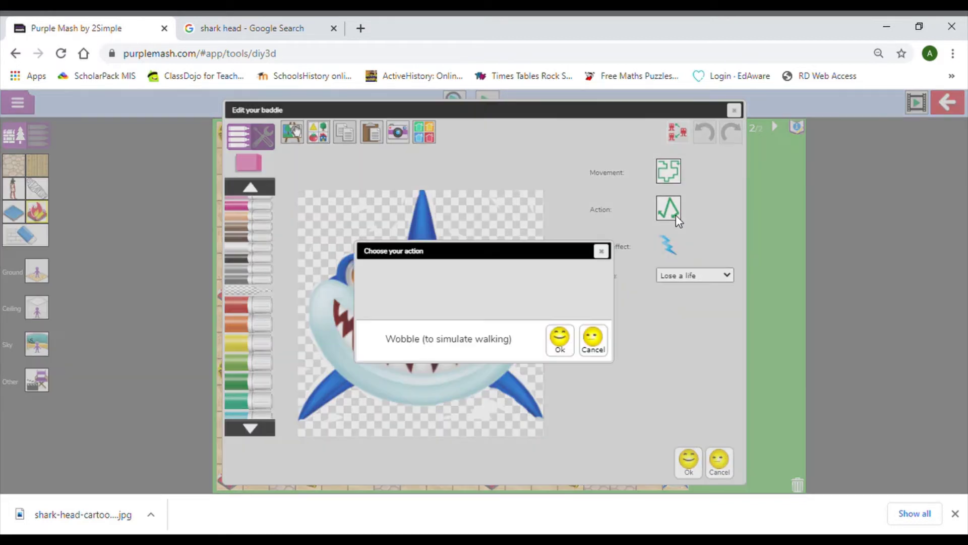
click(561, 337)
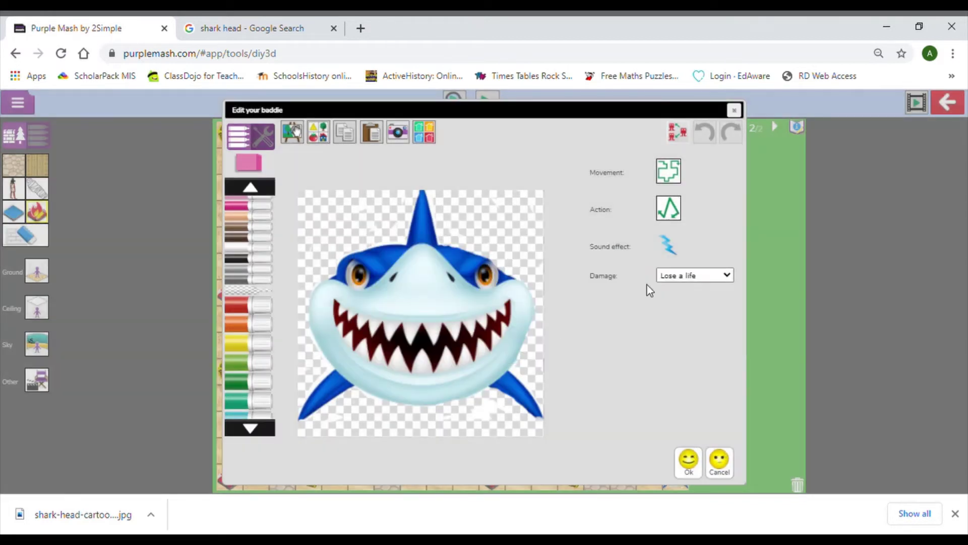
click(695, 467)
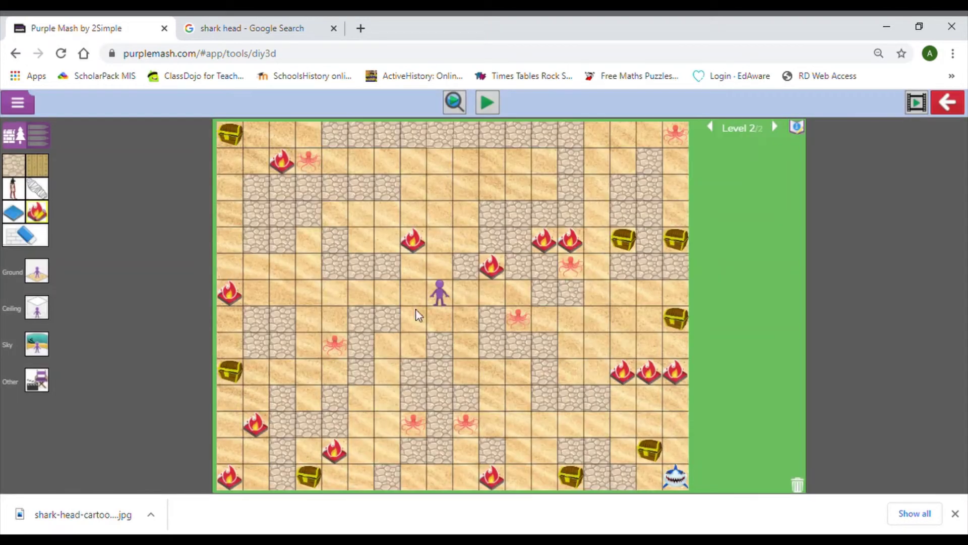
Examine the red octopus baddie's settings and the sound effects available for it, keeping splat
double_click(337, 348)
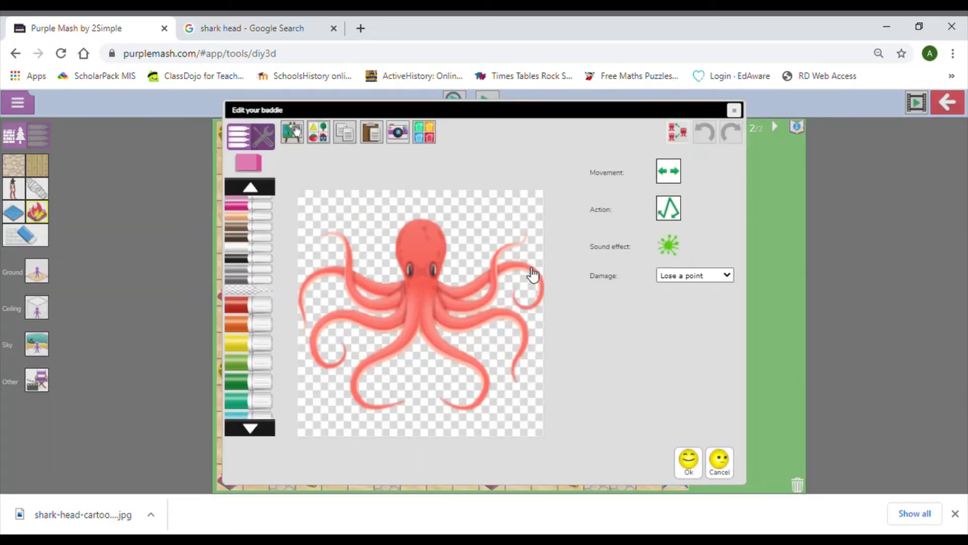
click(668, 244)
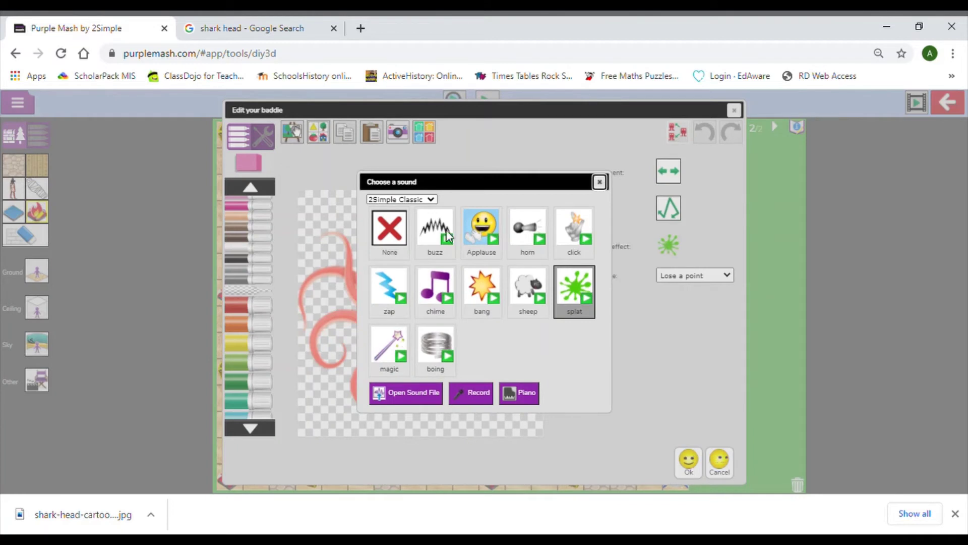
click(599, 182)
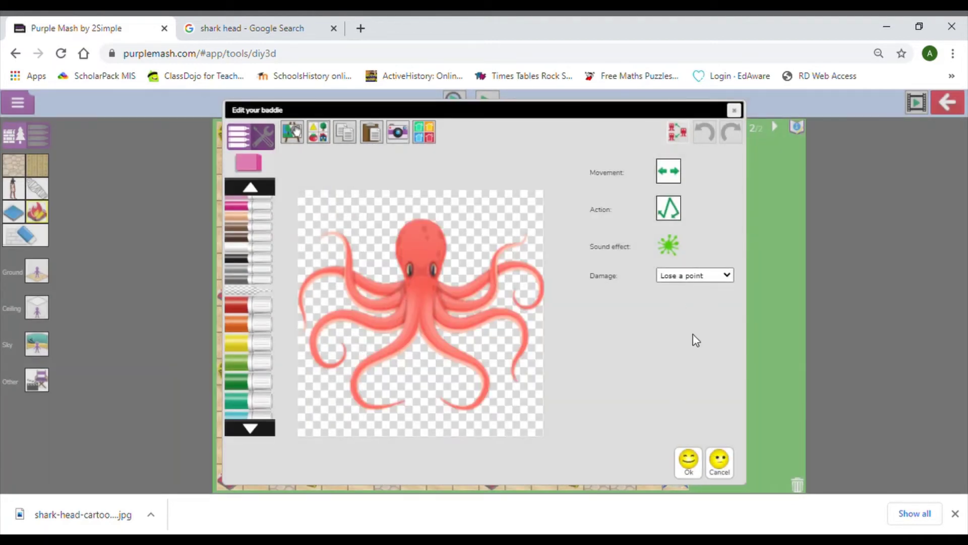
click(689, 461)
Preview level 2 by walking through the maze to check the red octopuses and treasure chests, and return to the editor
click(458, 101)
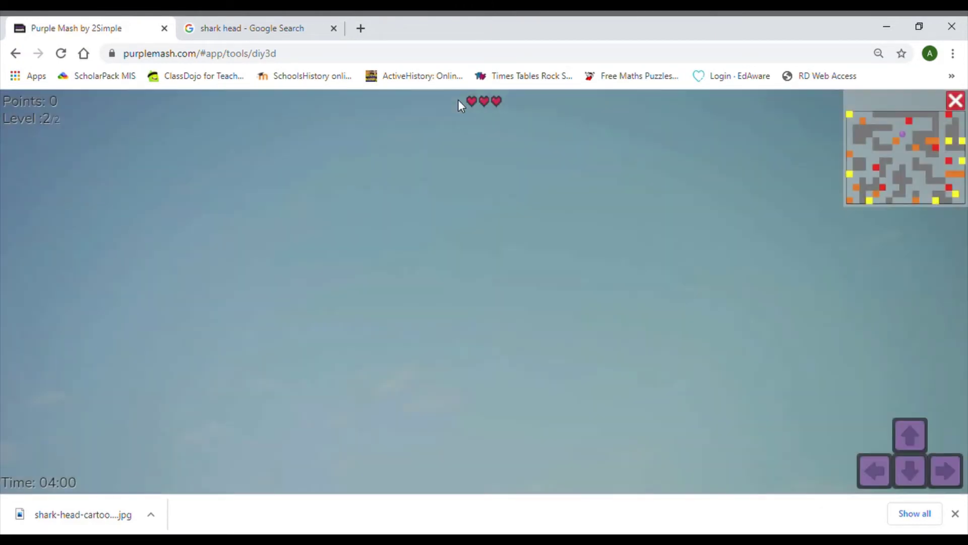
key(Up)
key(Up)
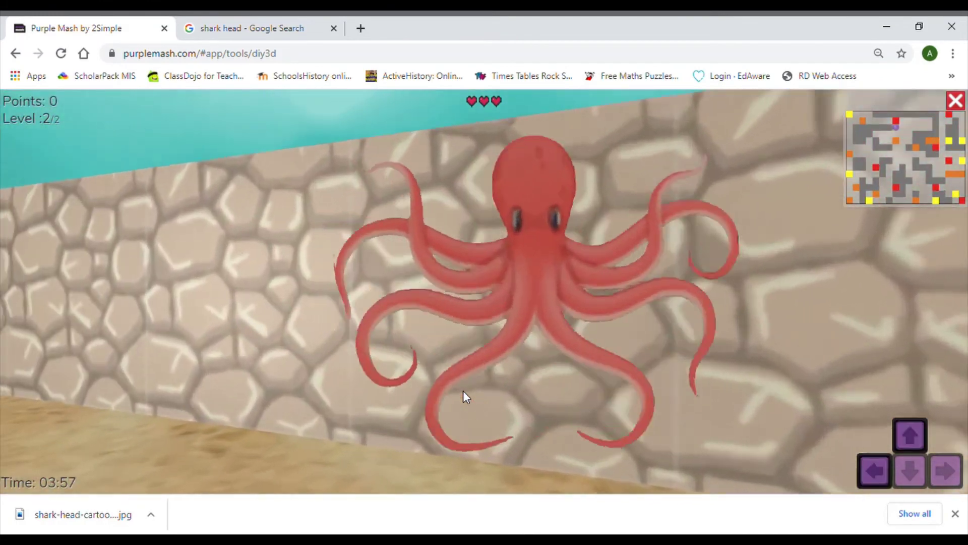
key(Left)
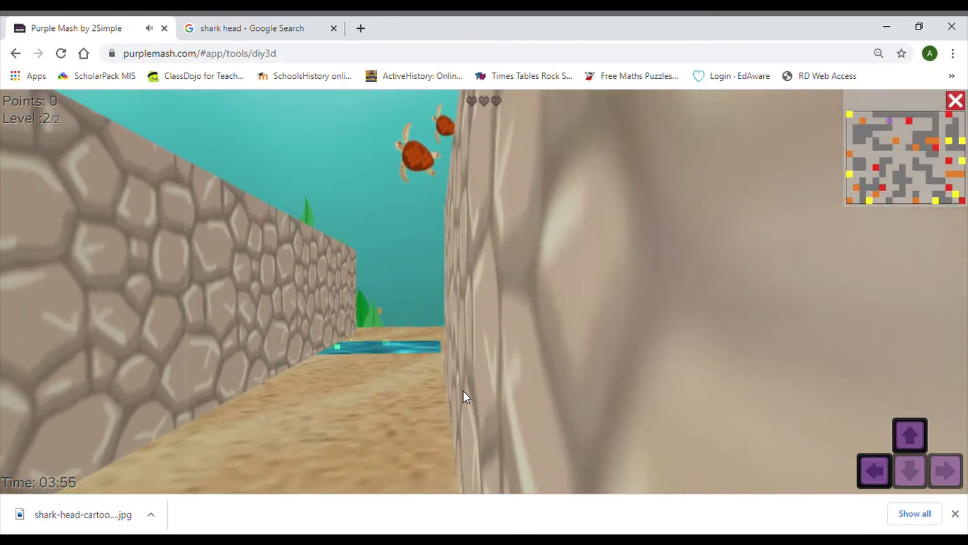
key(Up)
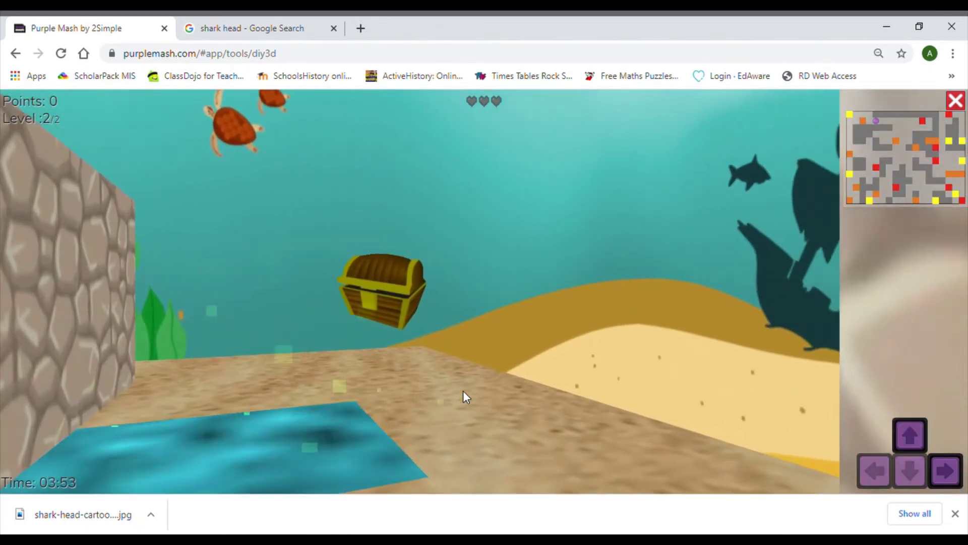
key(Left)
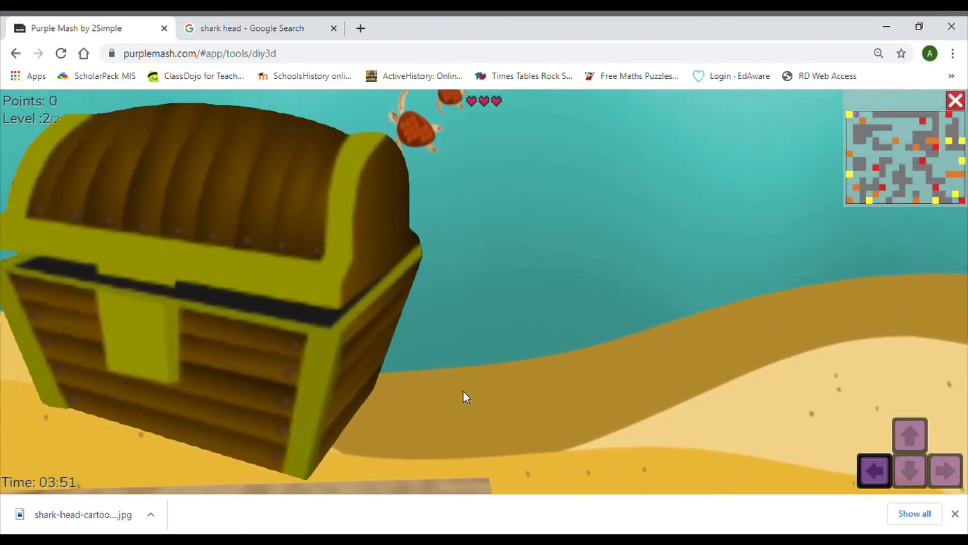
key(Right)
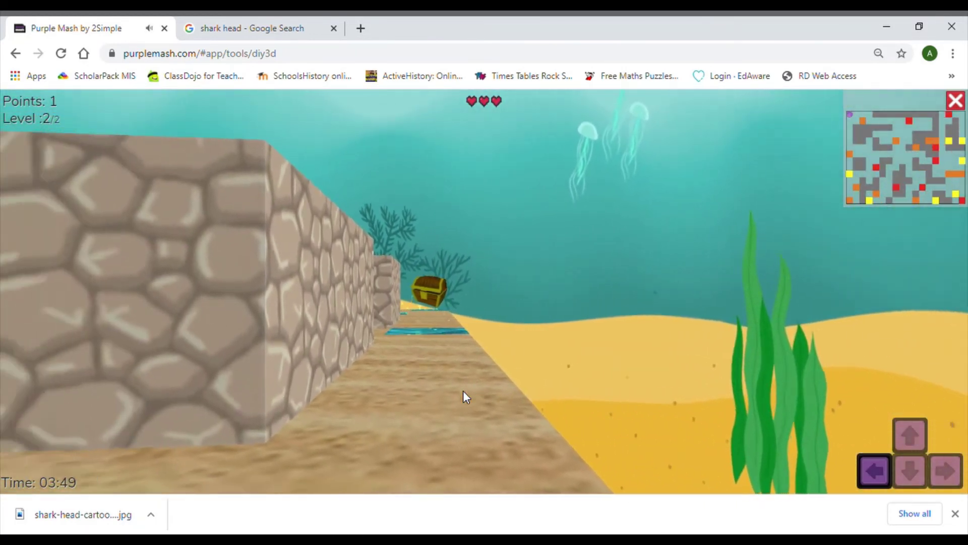
key(Left)
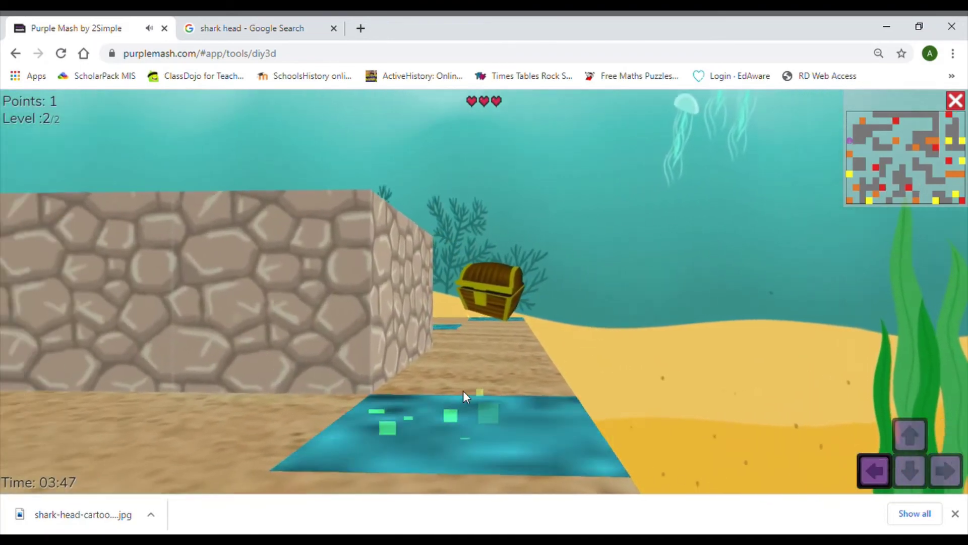
key(Right)
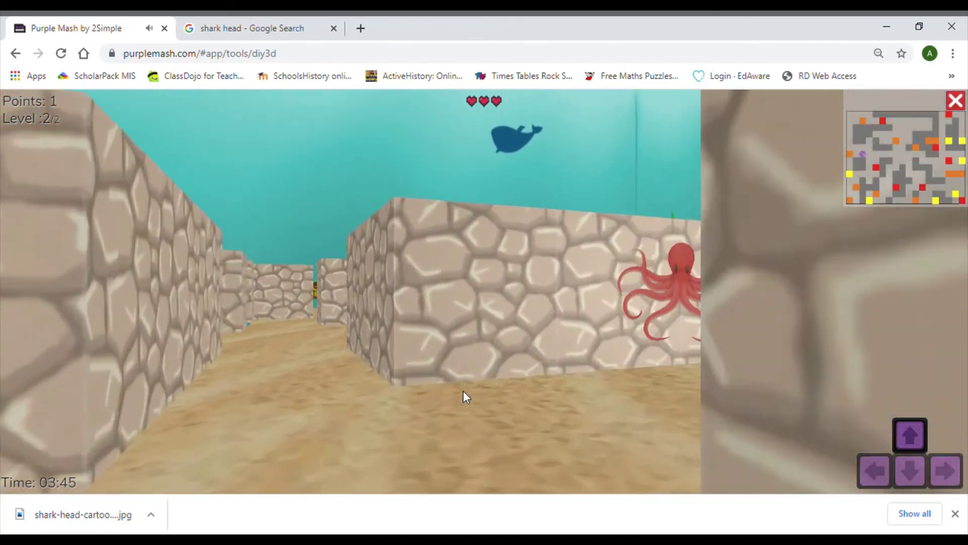
key(Right)
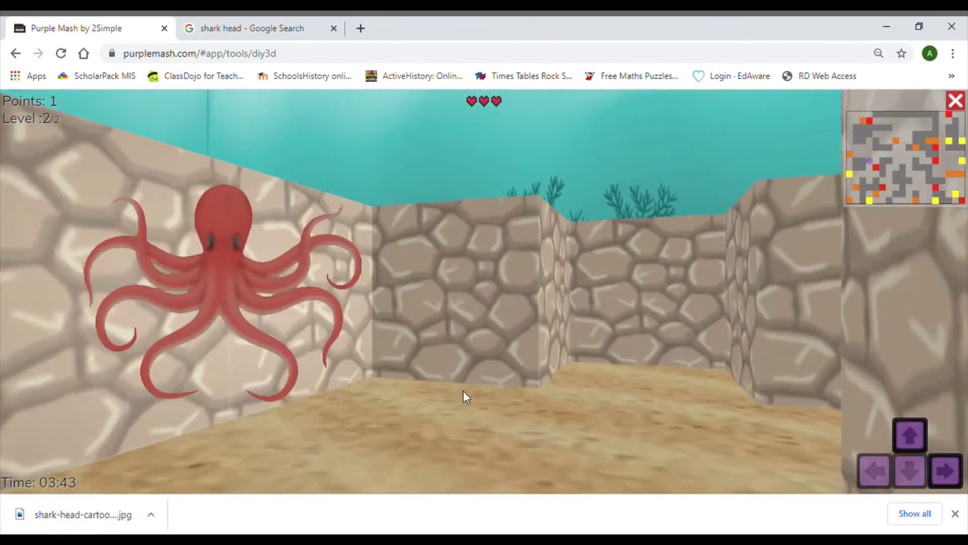
key(Right)
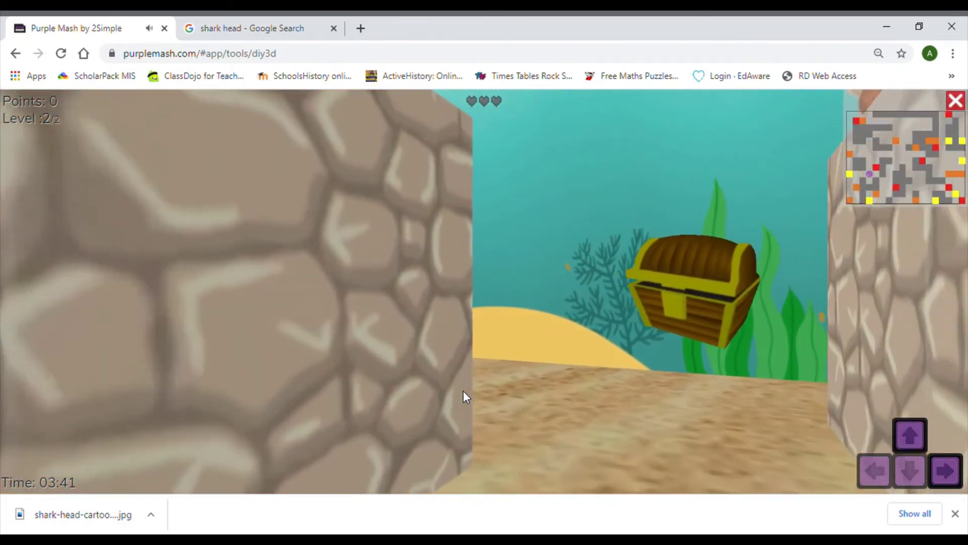
key(Up)
key(Up)
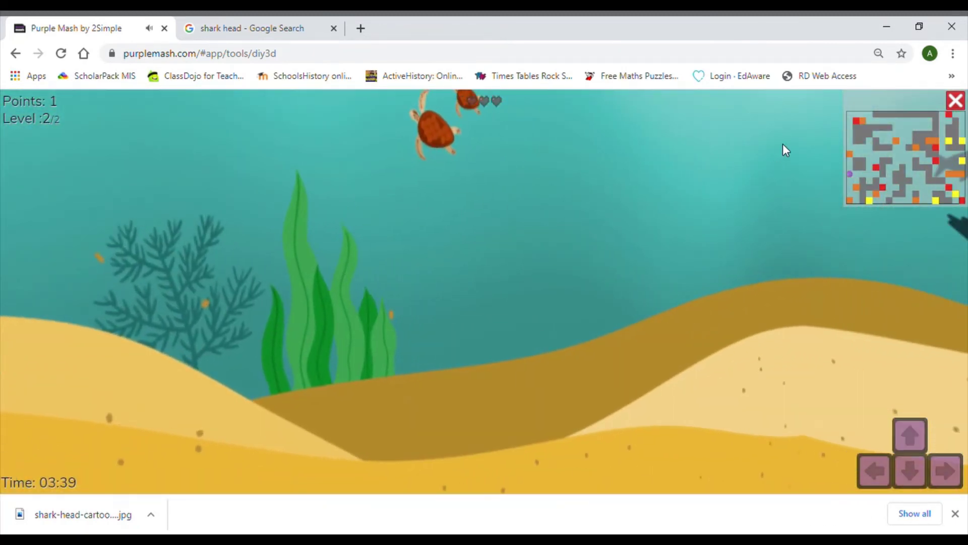
click(954, 100)
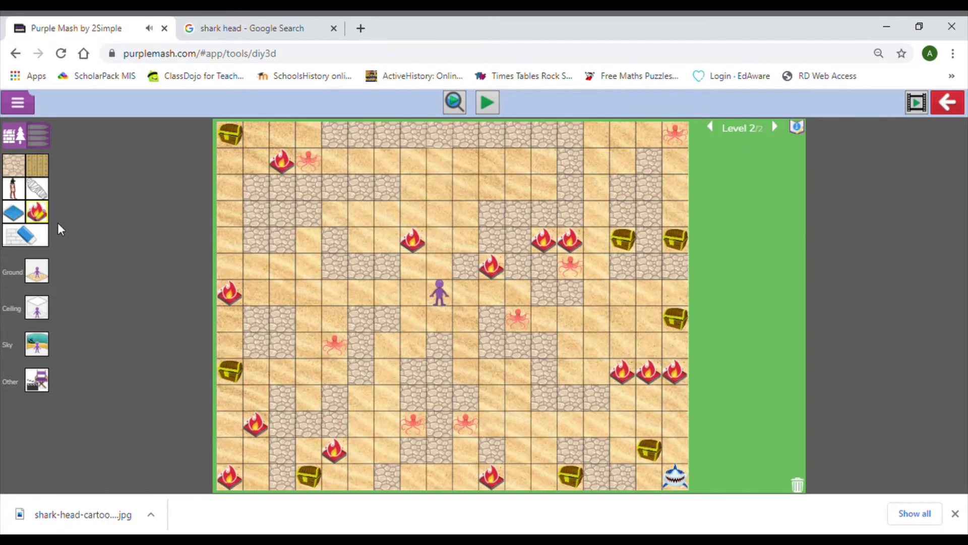
Replace the jackal-headed Egyptian figure with the grey rock clipart and place six rocks around the maze corridors
click(24, 191)
click(22, 190)
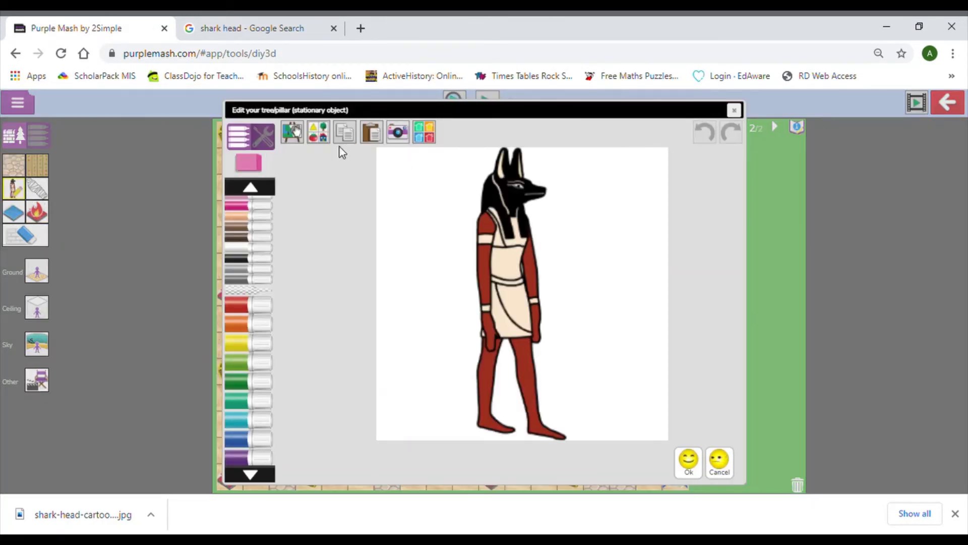
click(320, 134)
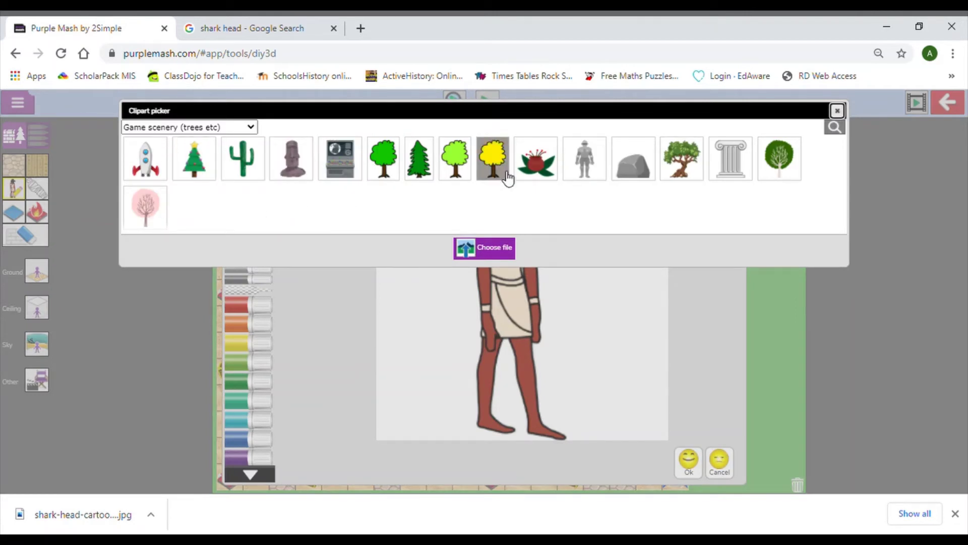
click(643, 178)
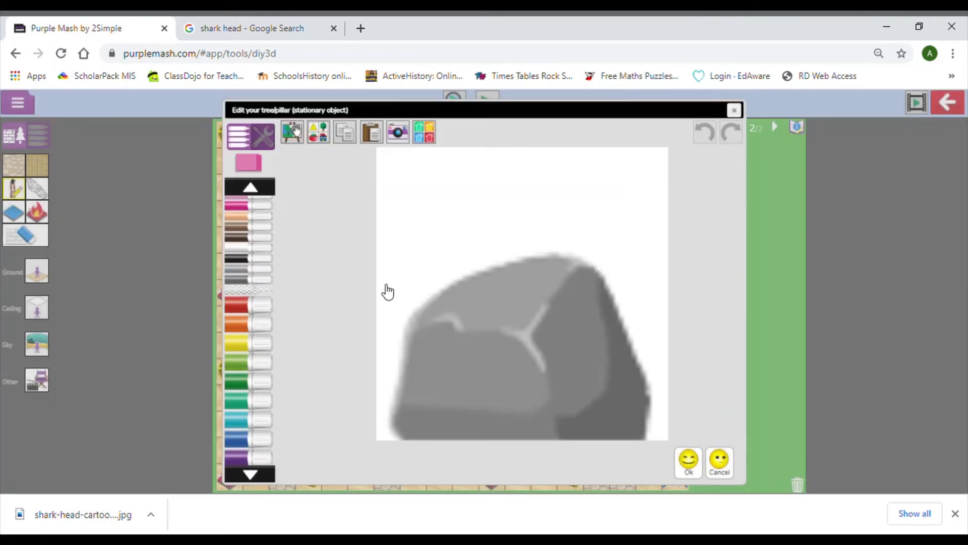
click(690, 466)
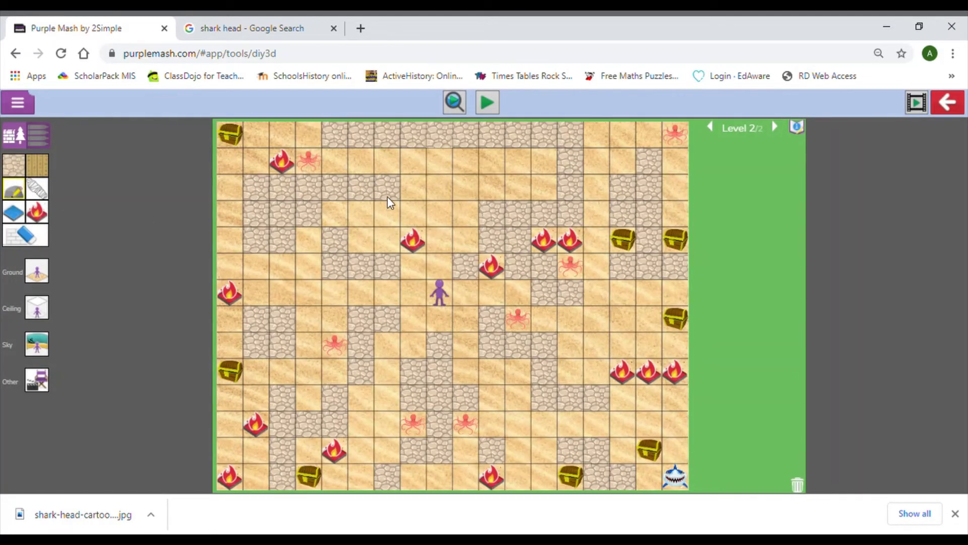
click(352, 238)
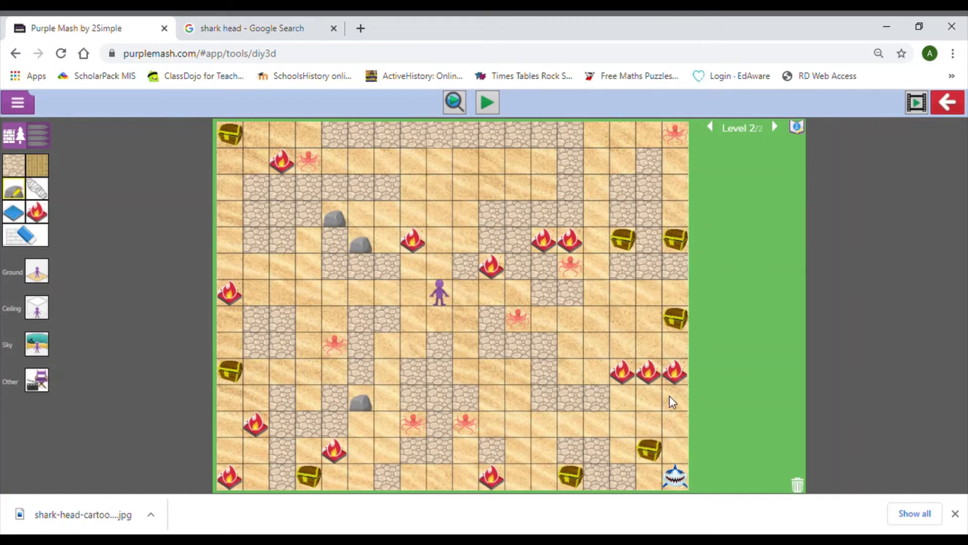
click(569, 368)
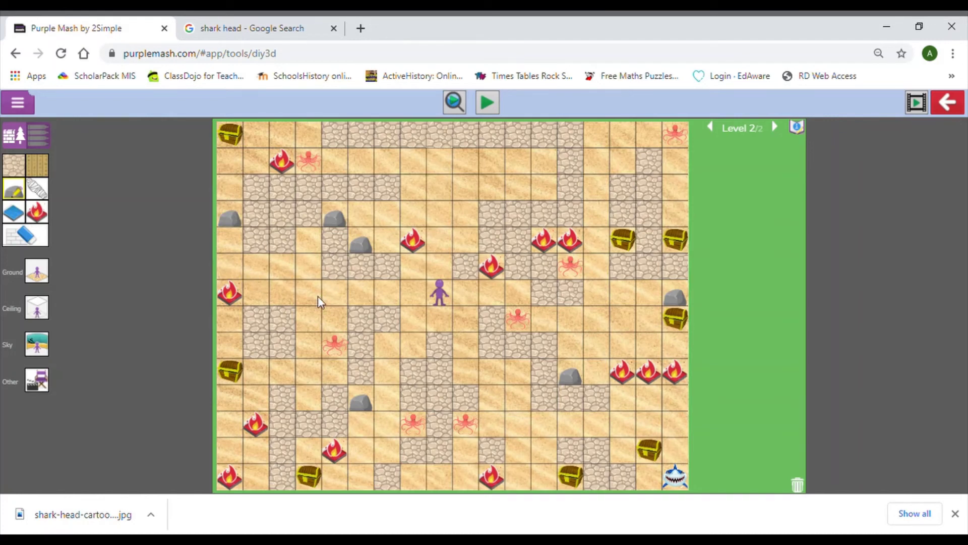
Replace the mummy stationary object with the crab from the sea clipart and place four crabs around the maze
click(41, 188)
click(43, 190)
click(318, 136)
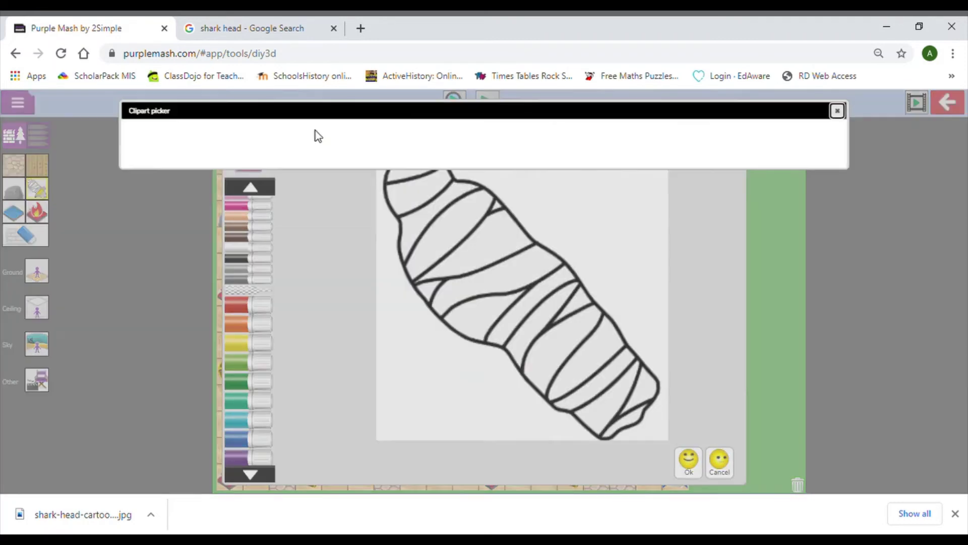
click(180, 133)
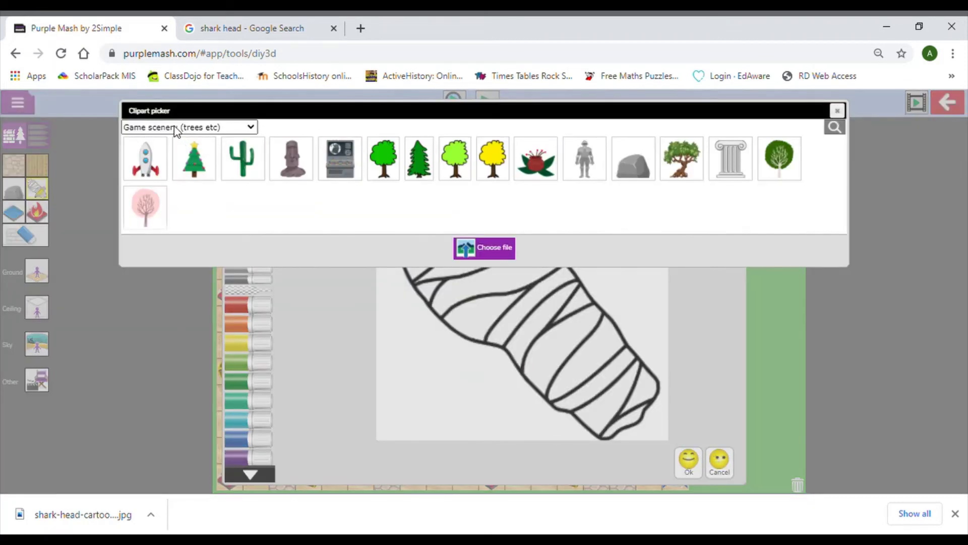
click(171, 157)
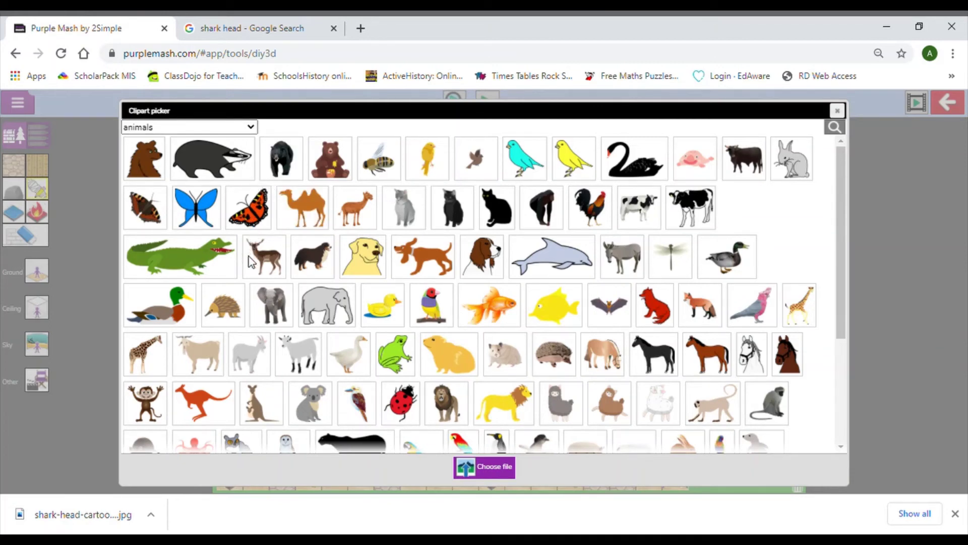
key(s)
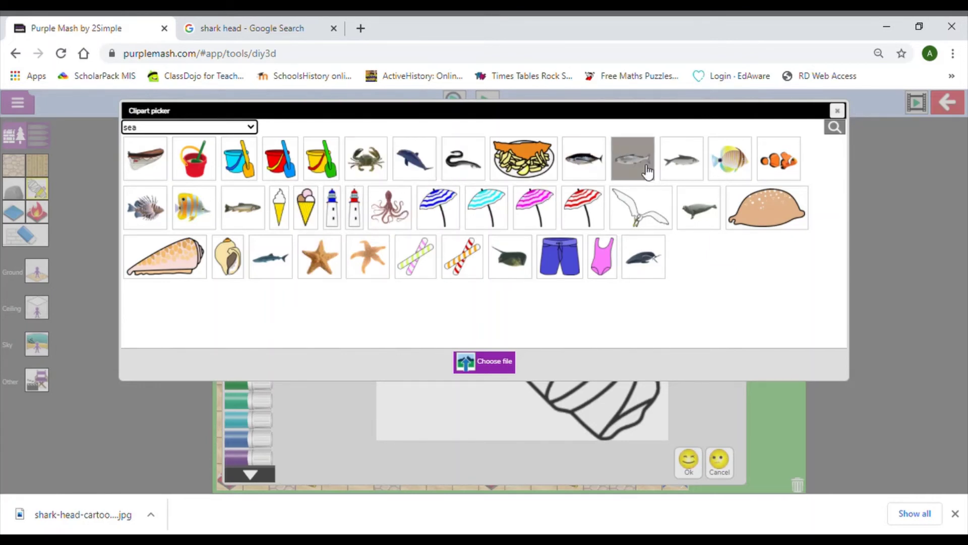
click(368, 158)
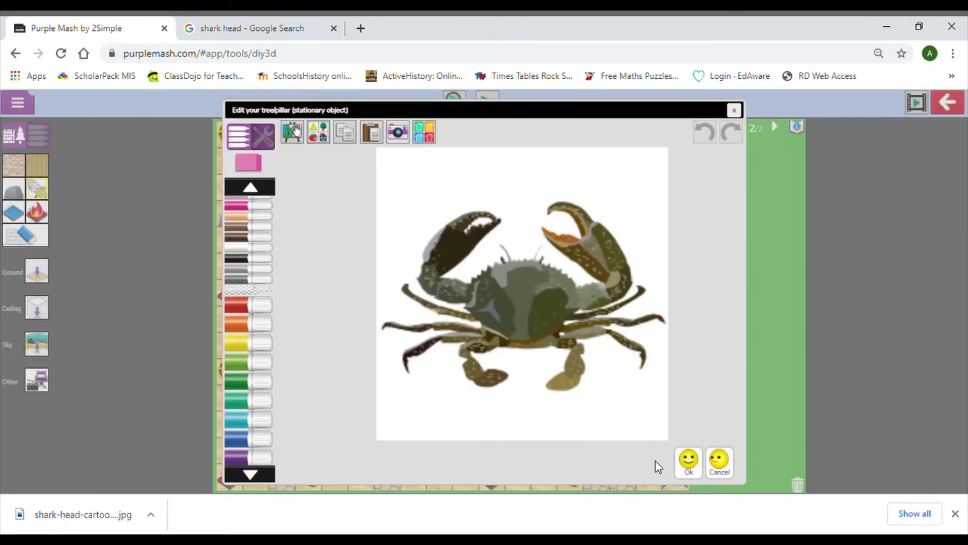
click(690, 463)
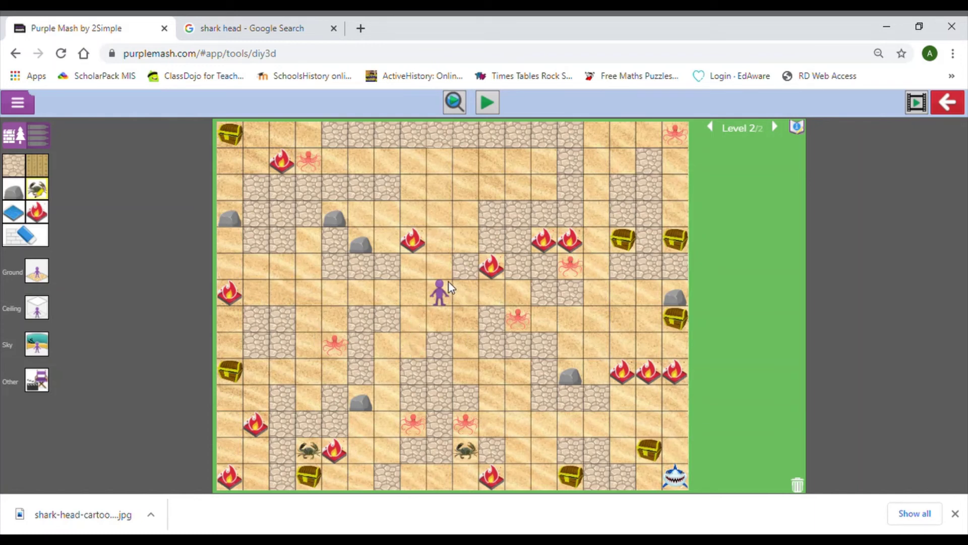
click(408, 268)
click(439, 160)
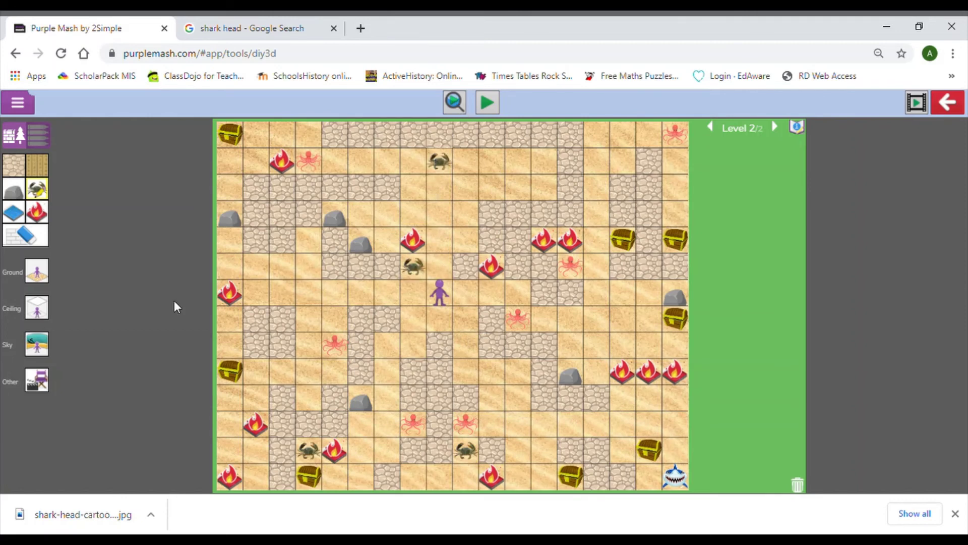
Set level 2's scene lighting to the dim option one level darker than normal and its background music to Beach
click(36, 381)
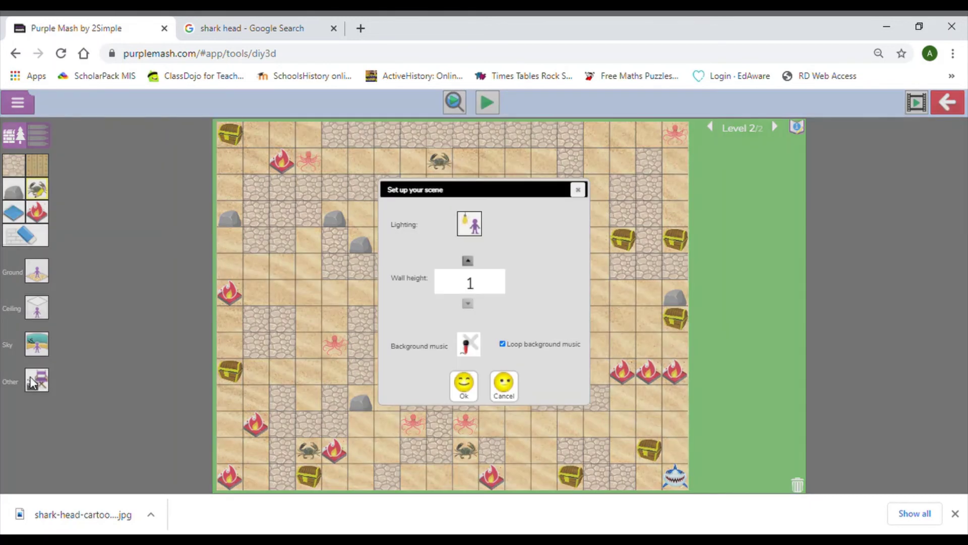
click(468, 222)
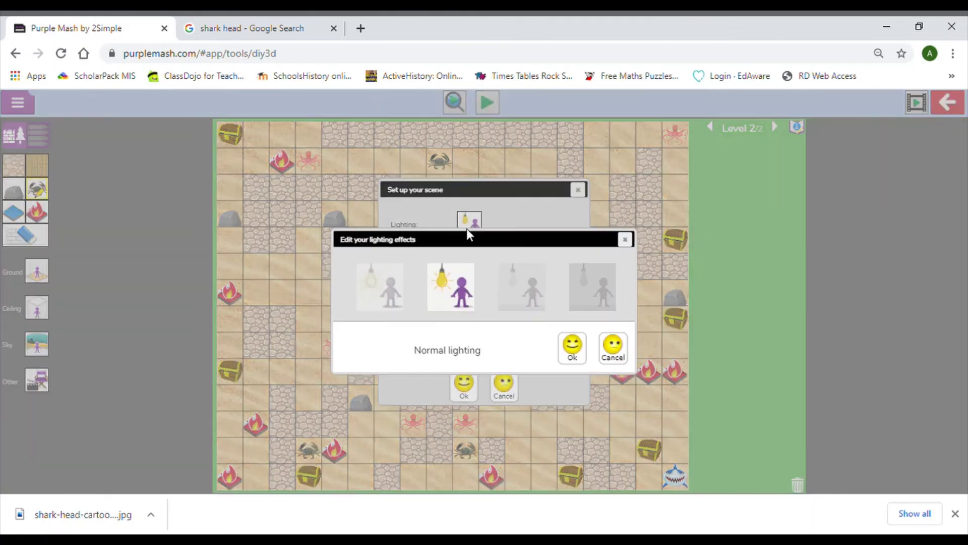
click(536, 294)
click(572, 347)
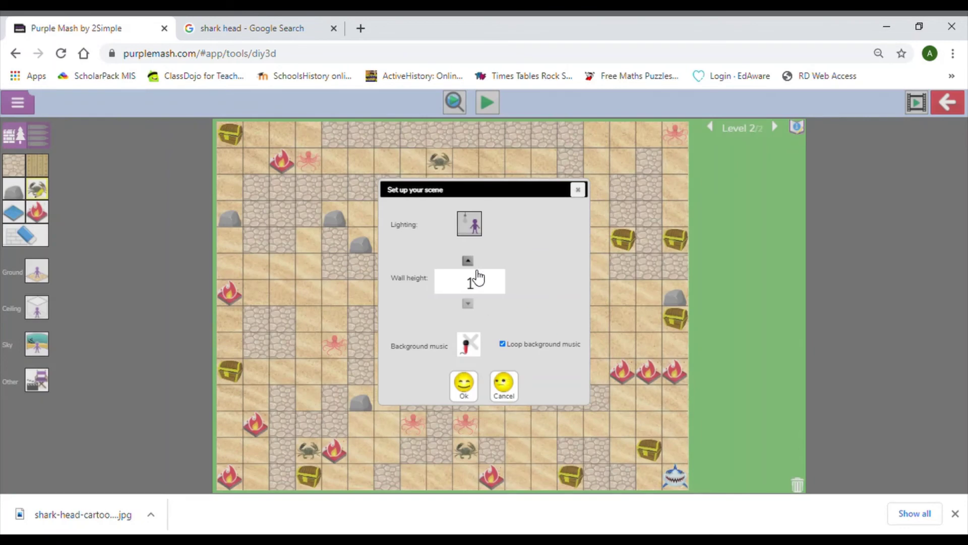
click(464, 348)
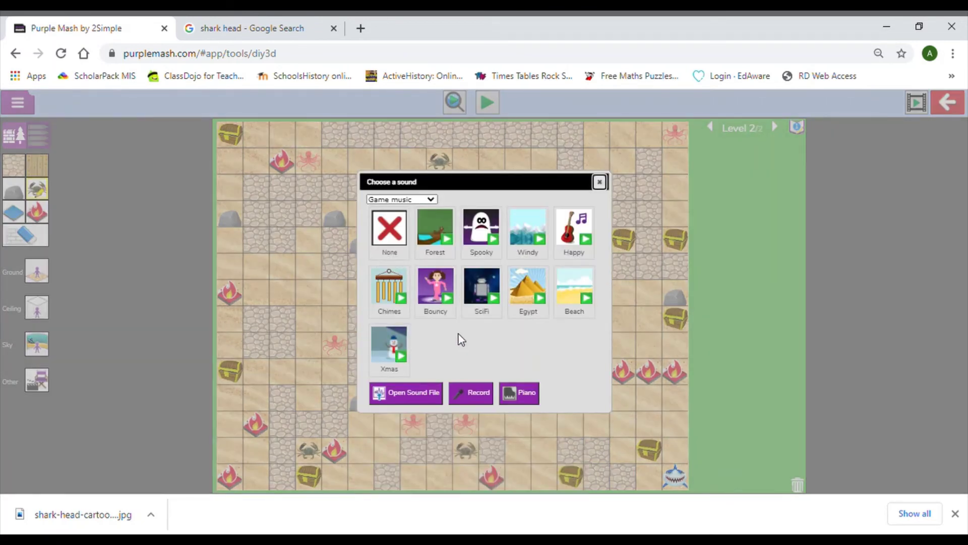
click(564, 298)
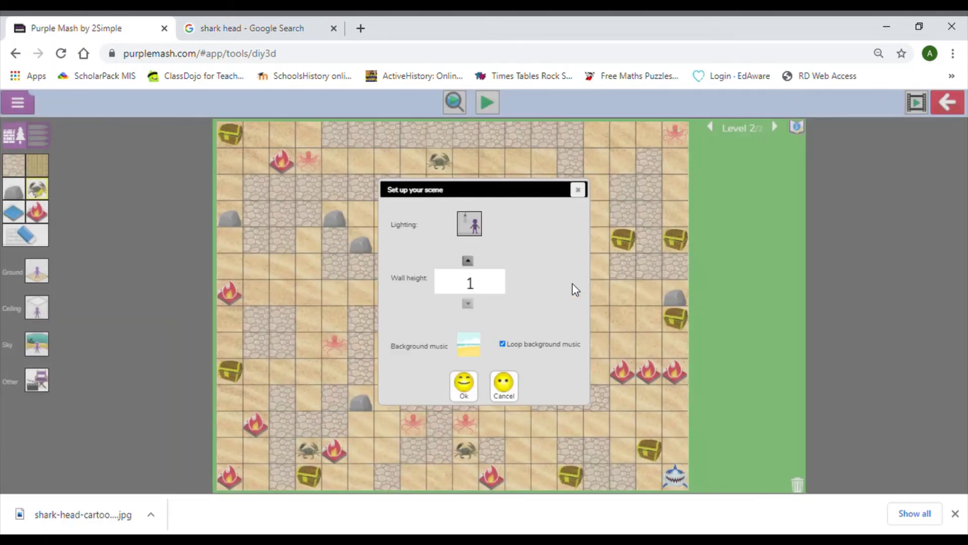
click(473, 388)
Preview level 2 to check the dimmer lighting and the background music in the maze, and return to the editor
click(457, 104)
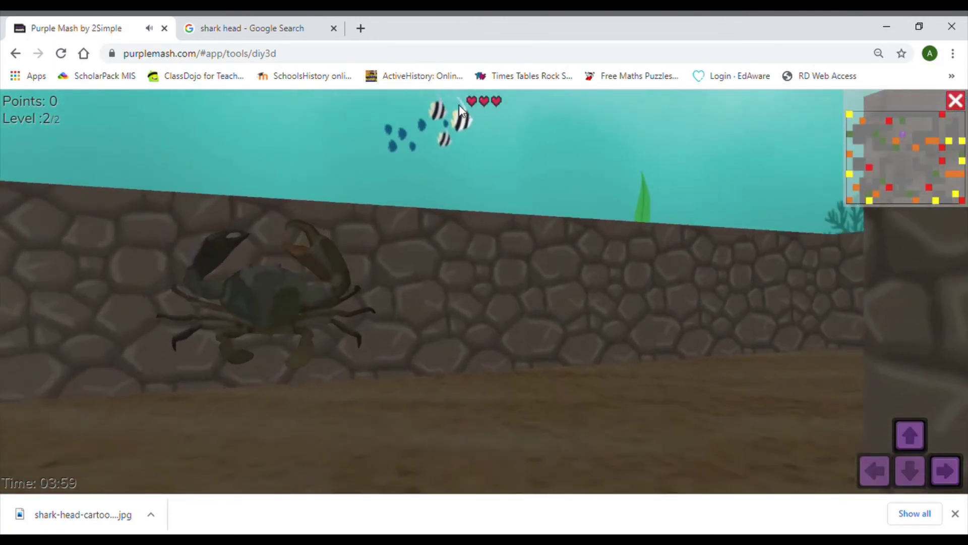
key(Right)
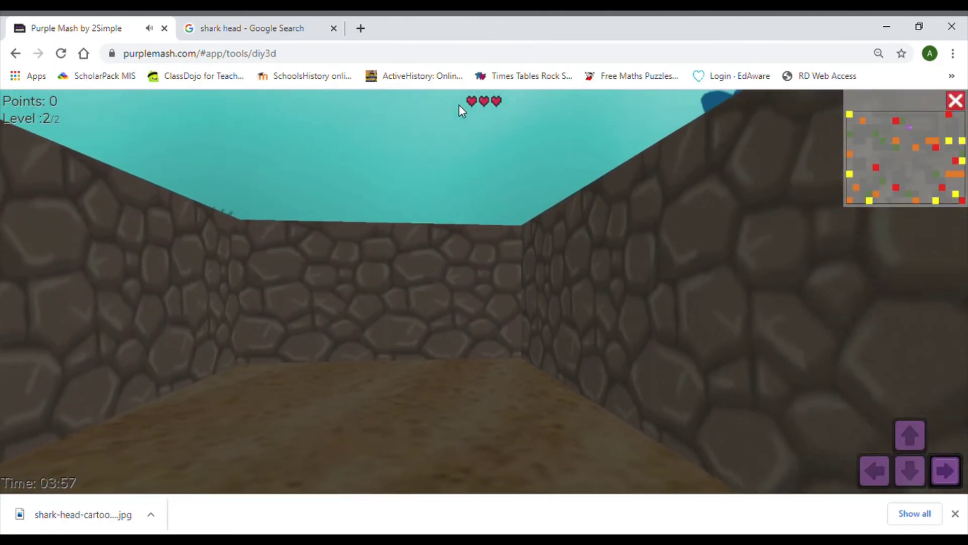
key(Left)
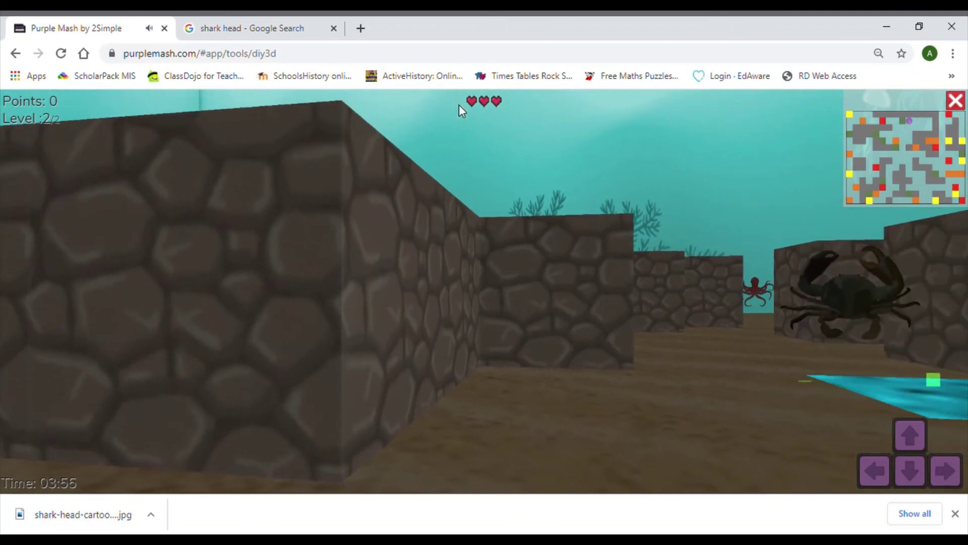
click(955, 101)
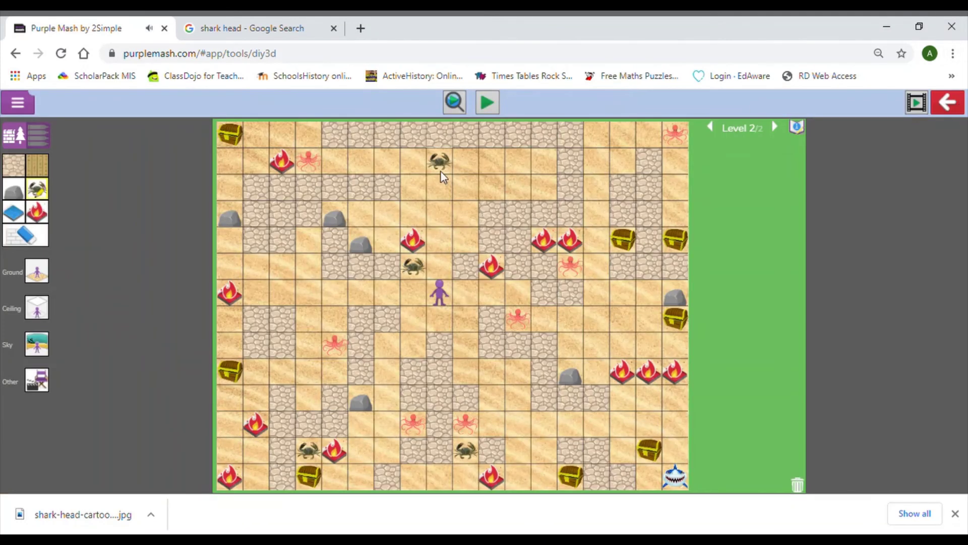
Change level 2's background music to Chimes in the scene settings
click(36, 379)
click(459, 348)
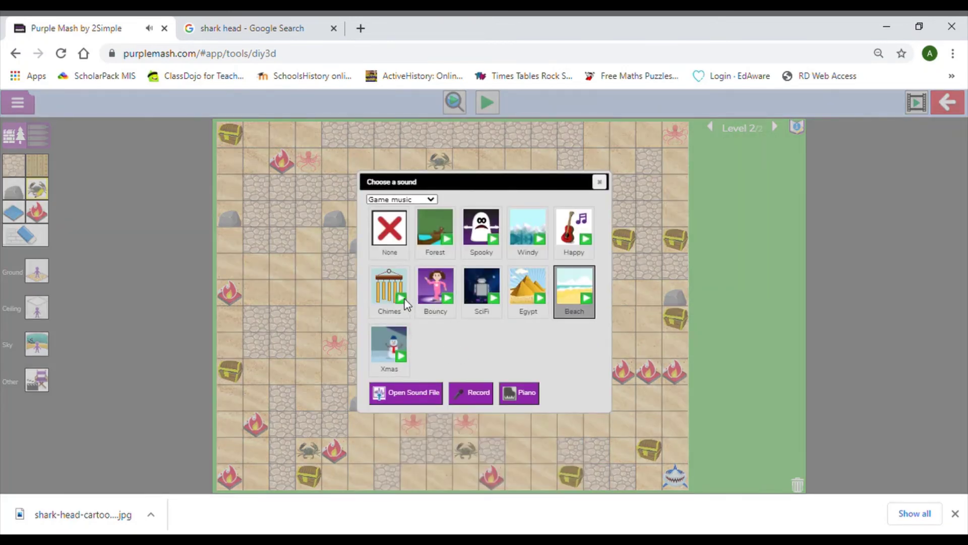
click(378, 280)
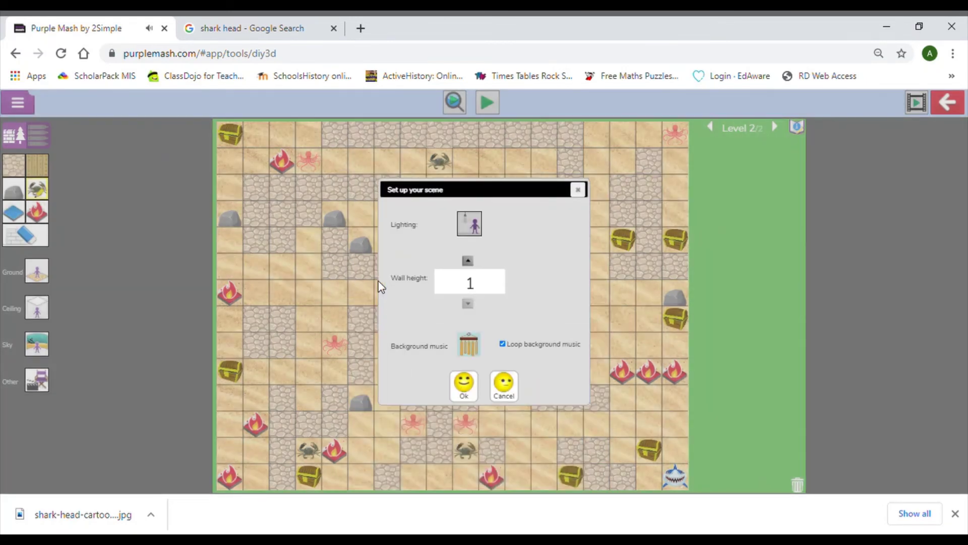
click(479, 386)
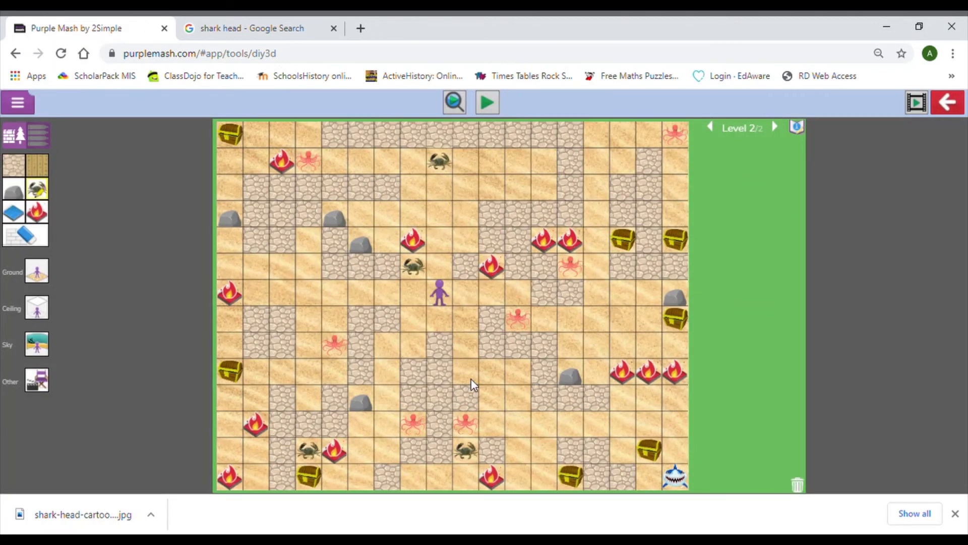
Add a blank third level and return to level 2
click(777, 129)
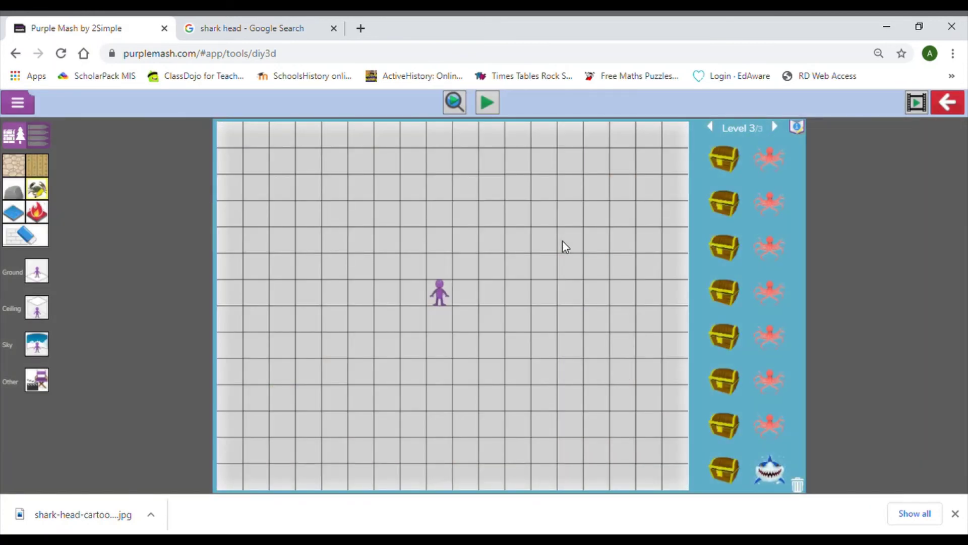
click(712, 126)
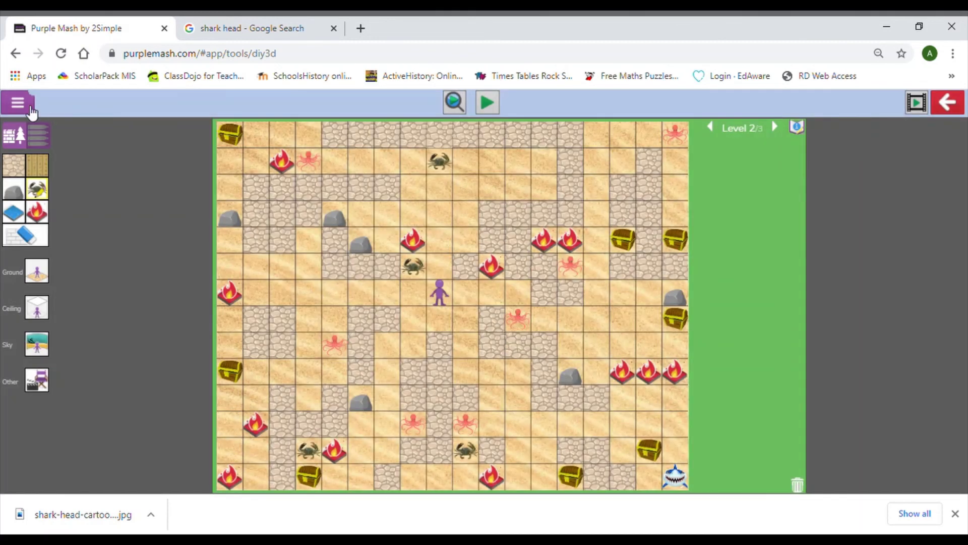
Save the game in My Work as Ancient Egyptian Game 6
click(18, 103)
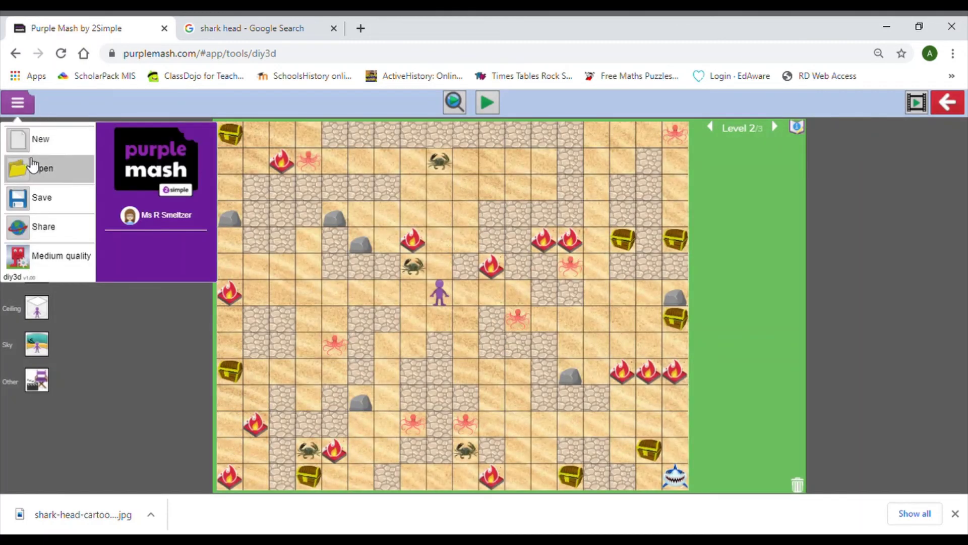
click(20, 198)
click(447, 351)
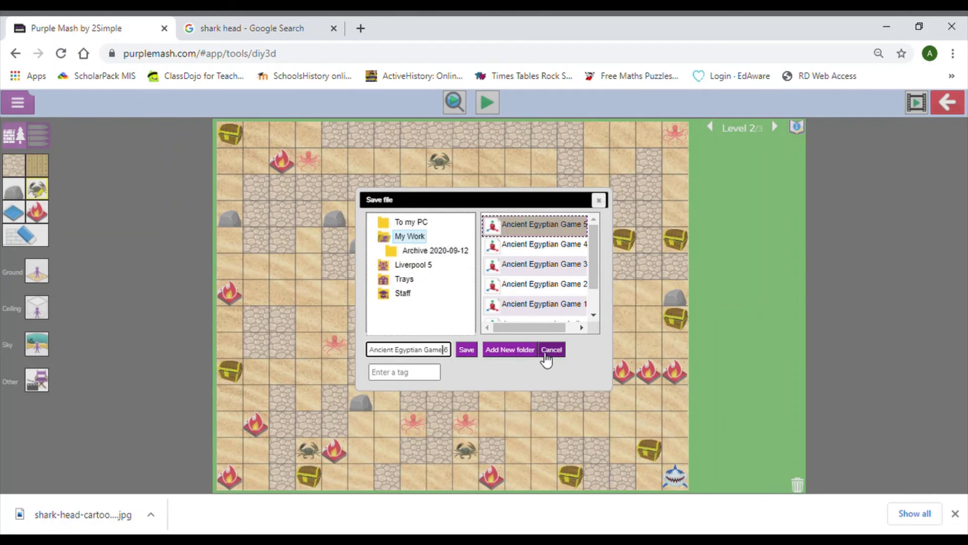
key(Return)
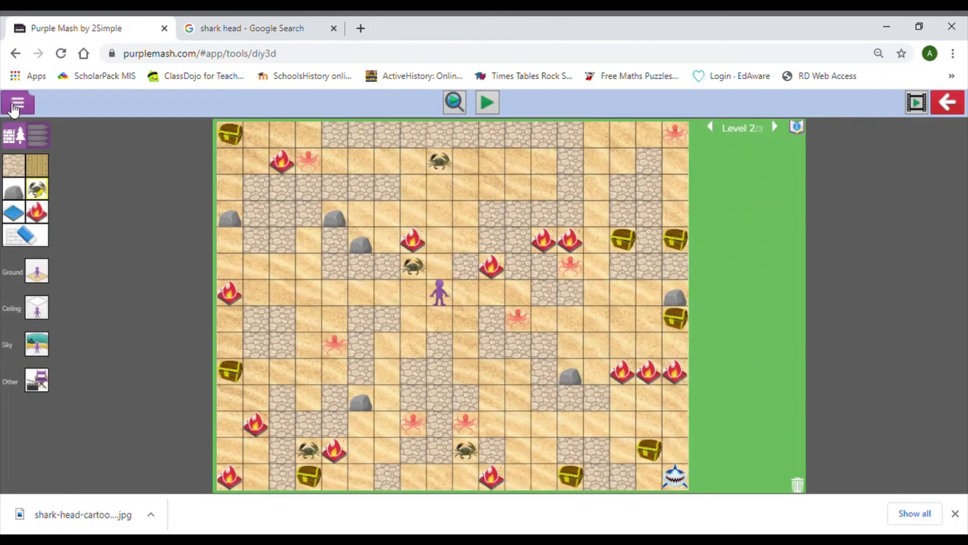
Save another copy of the game in My Work under the name Relic Hunter Game 6
click(18, 103)
click(59, 196)
click(416, 350)
click(450, 357)
drag(448, 356, 339, 359)
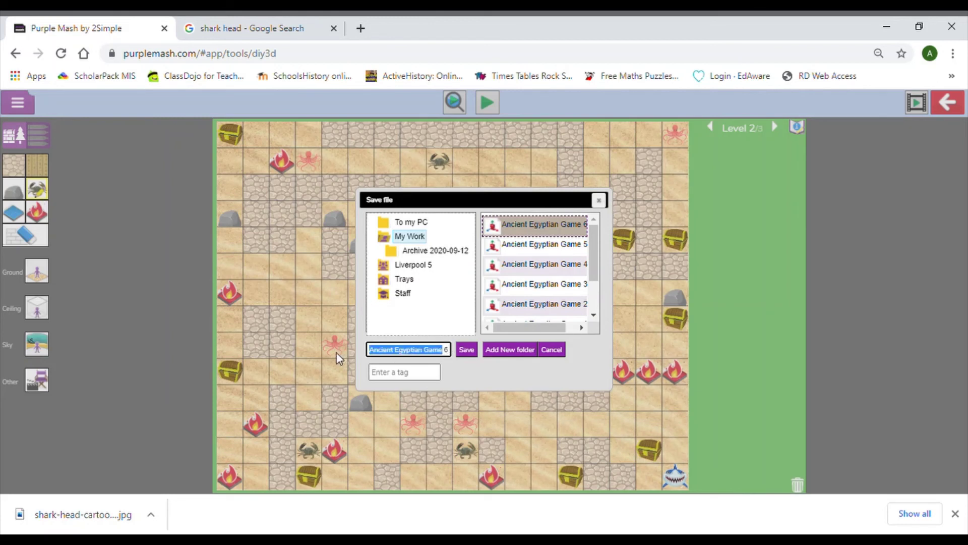
text(Relic )
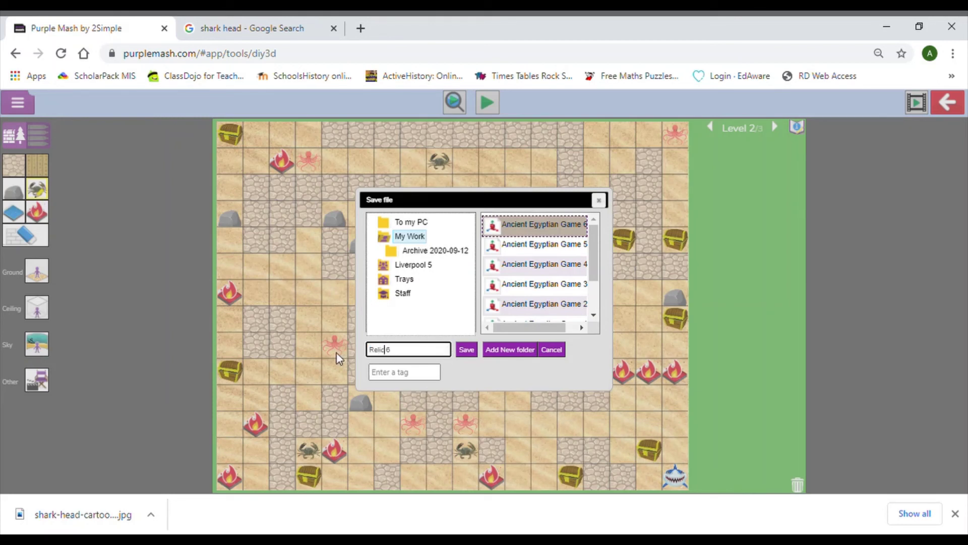
text(Hunter Game)
click(468, 349)
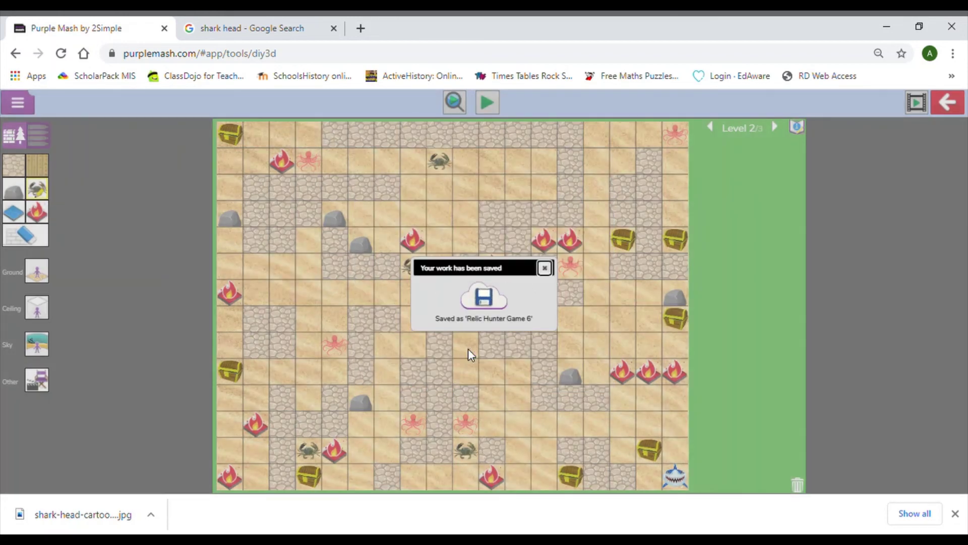
click(545, 268)
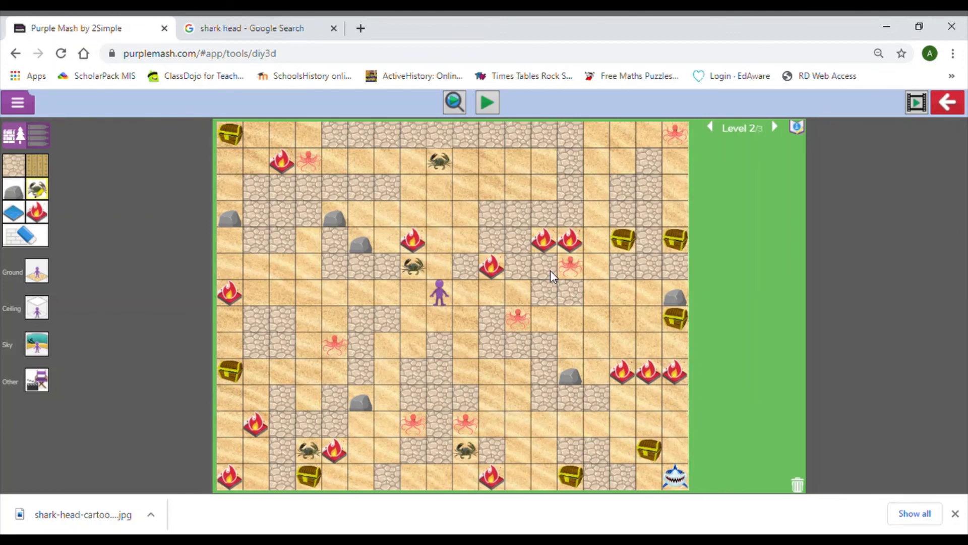
Share the game by starting a post about it on the Computing - Full Game Submissions blog
click(36, 107)
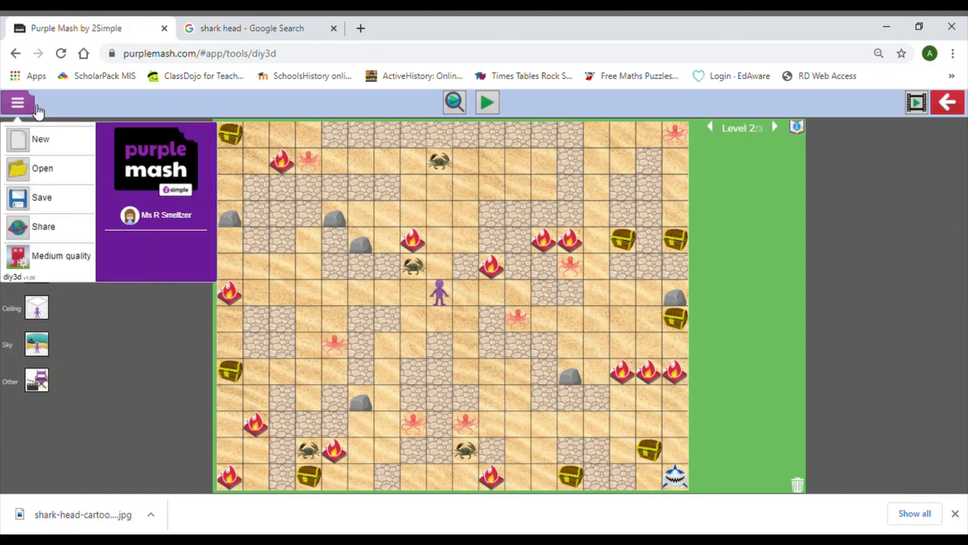
click(51, 225)
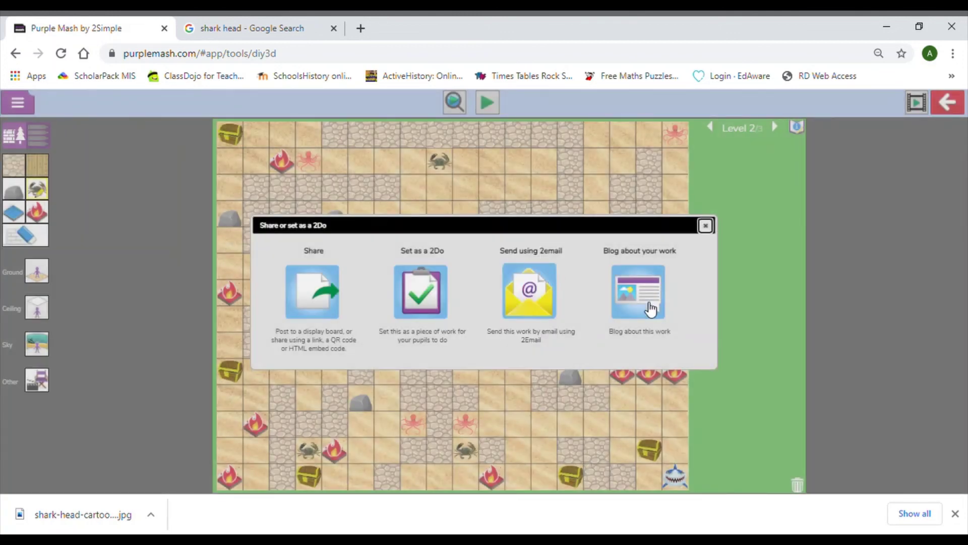
click(644, 302)
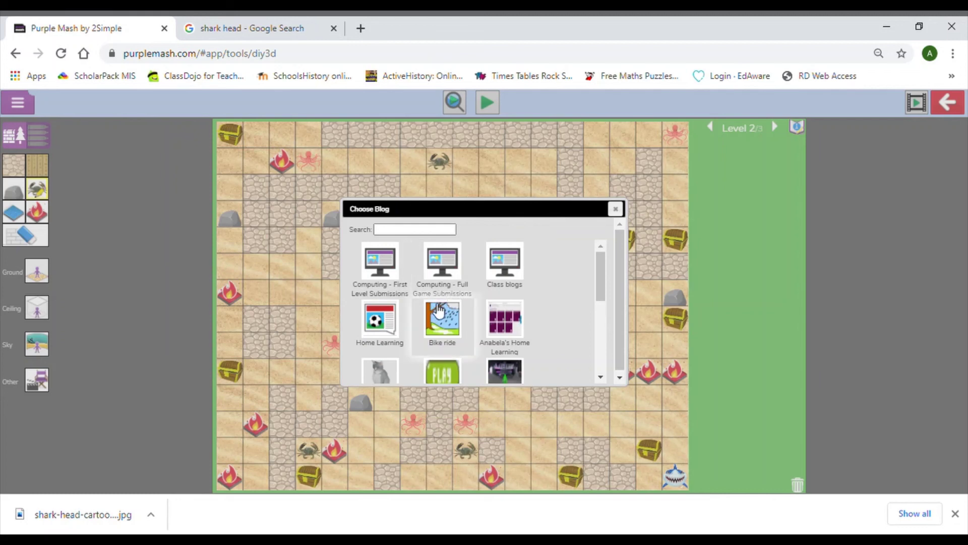
click(441, 268)
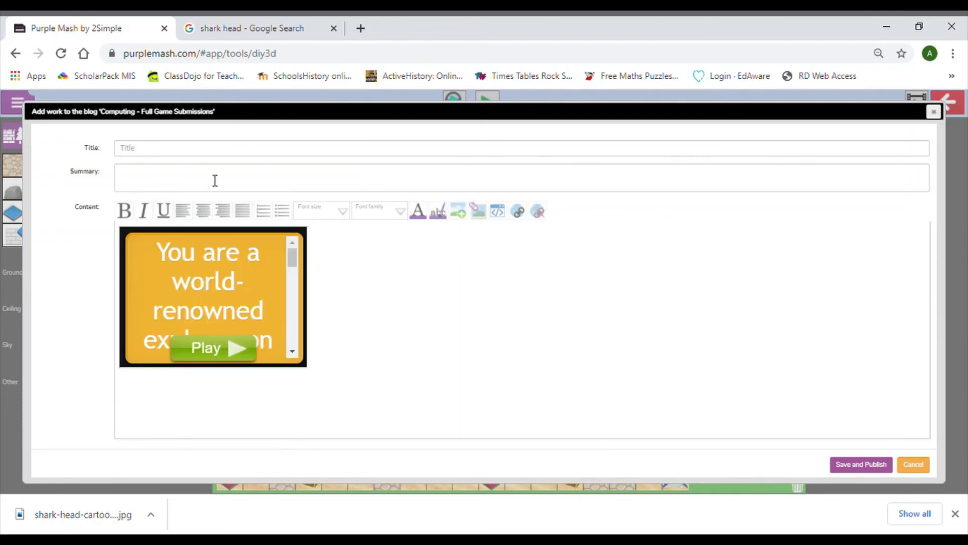
Title the blog post "Final Version of Relic Hunter"
click(196, 160)
text(Fulled)
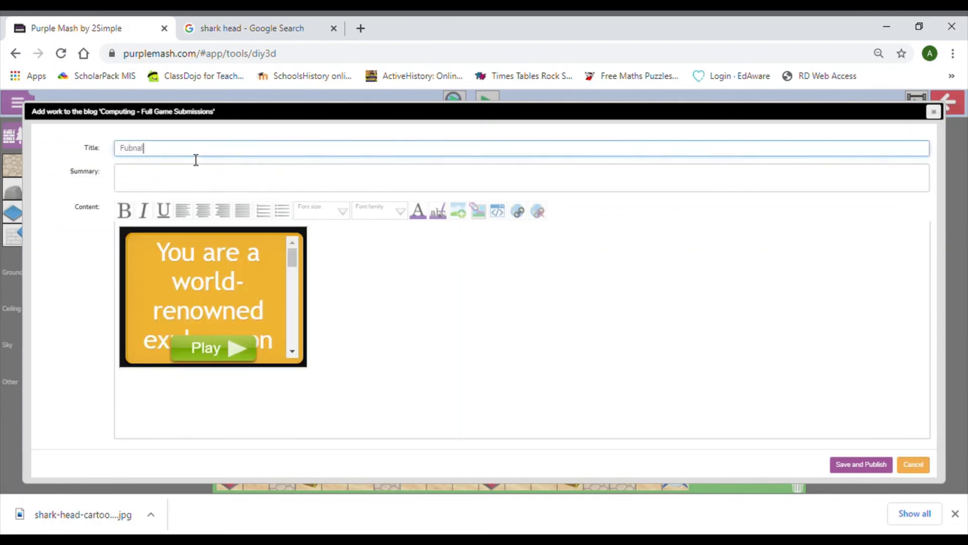
key(BackSpace)
key(BackSpace)
key(BackSpace)
key(BackSpace)
key(BackSpace)
text(inal Version of Relic Hunter)
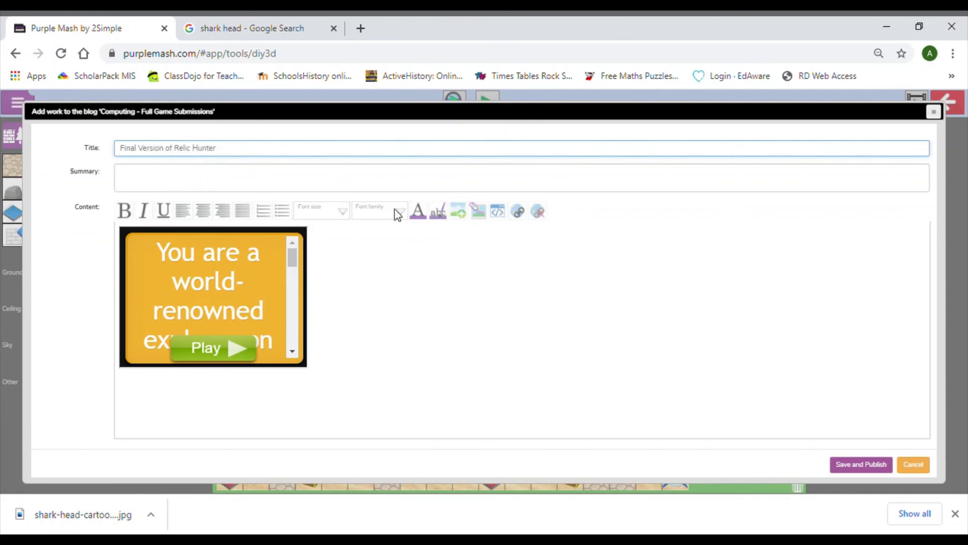
Add the summary "Please play my game and let me know what you think :)" and publish the blog post
click(604, 187)
text(Please play my game and let me know whay)
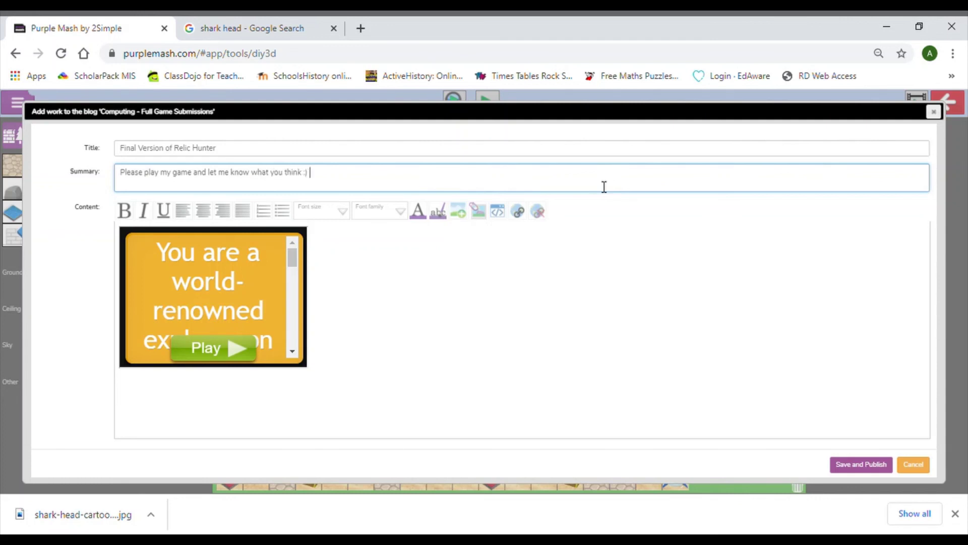
click(857, 465)
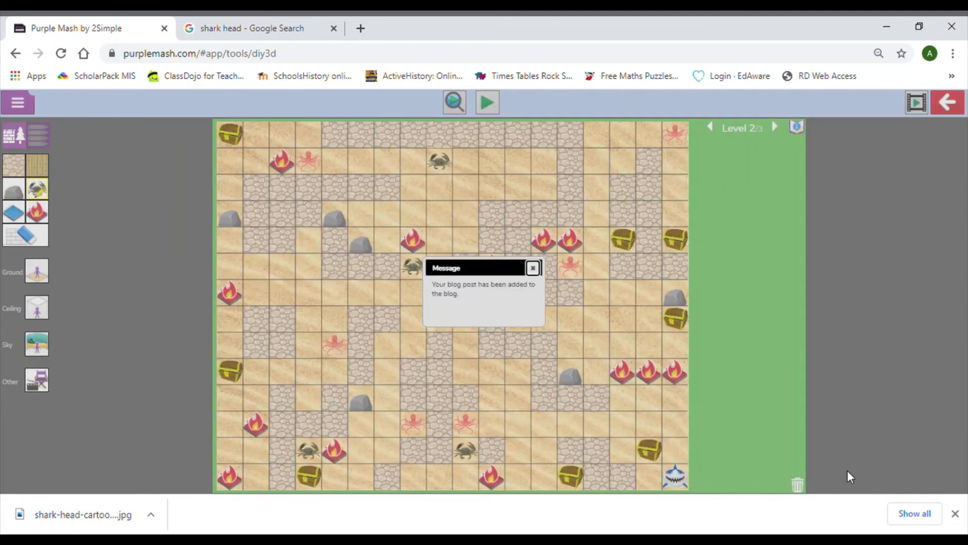
click(534, 267)
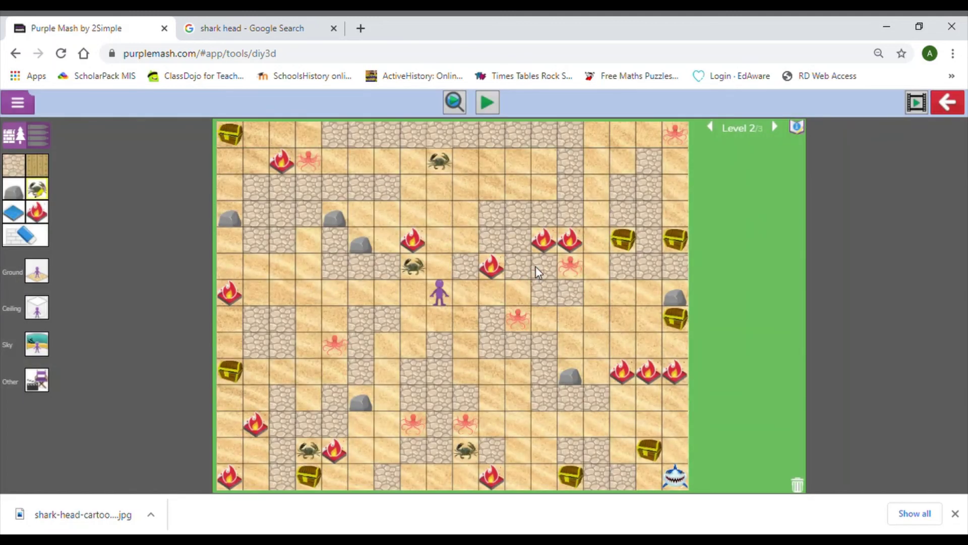